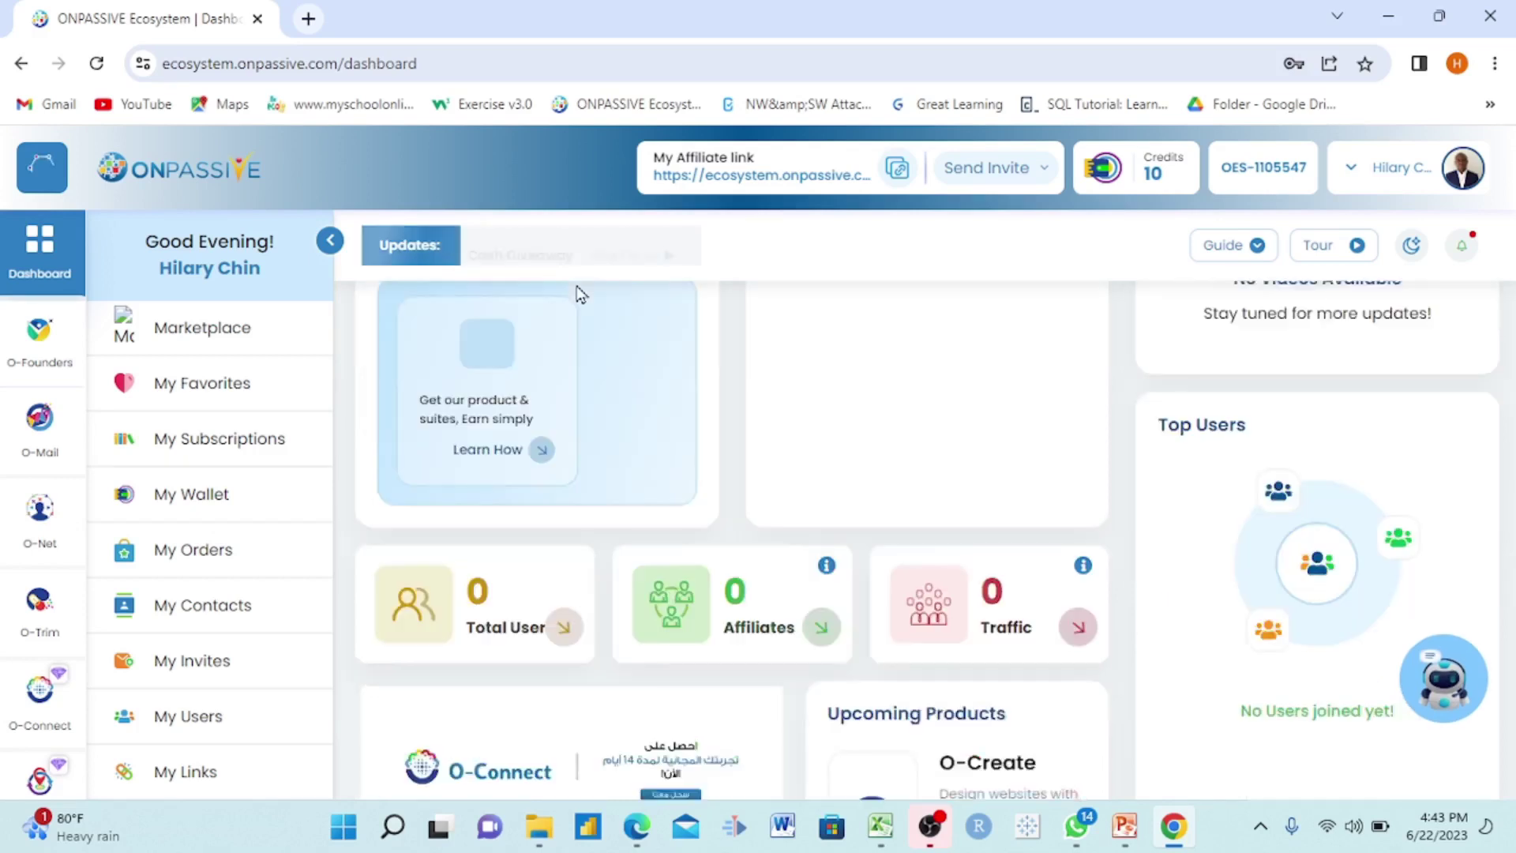
- Look over the ecosystem dashboard's wallet, user statistics, upcoming products and product shortcuts
{"action": "scroll", "coordinate": [581, 293], "scroll_direction": "up", "scroll_amount": 2}
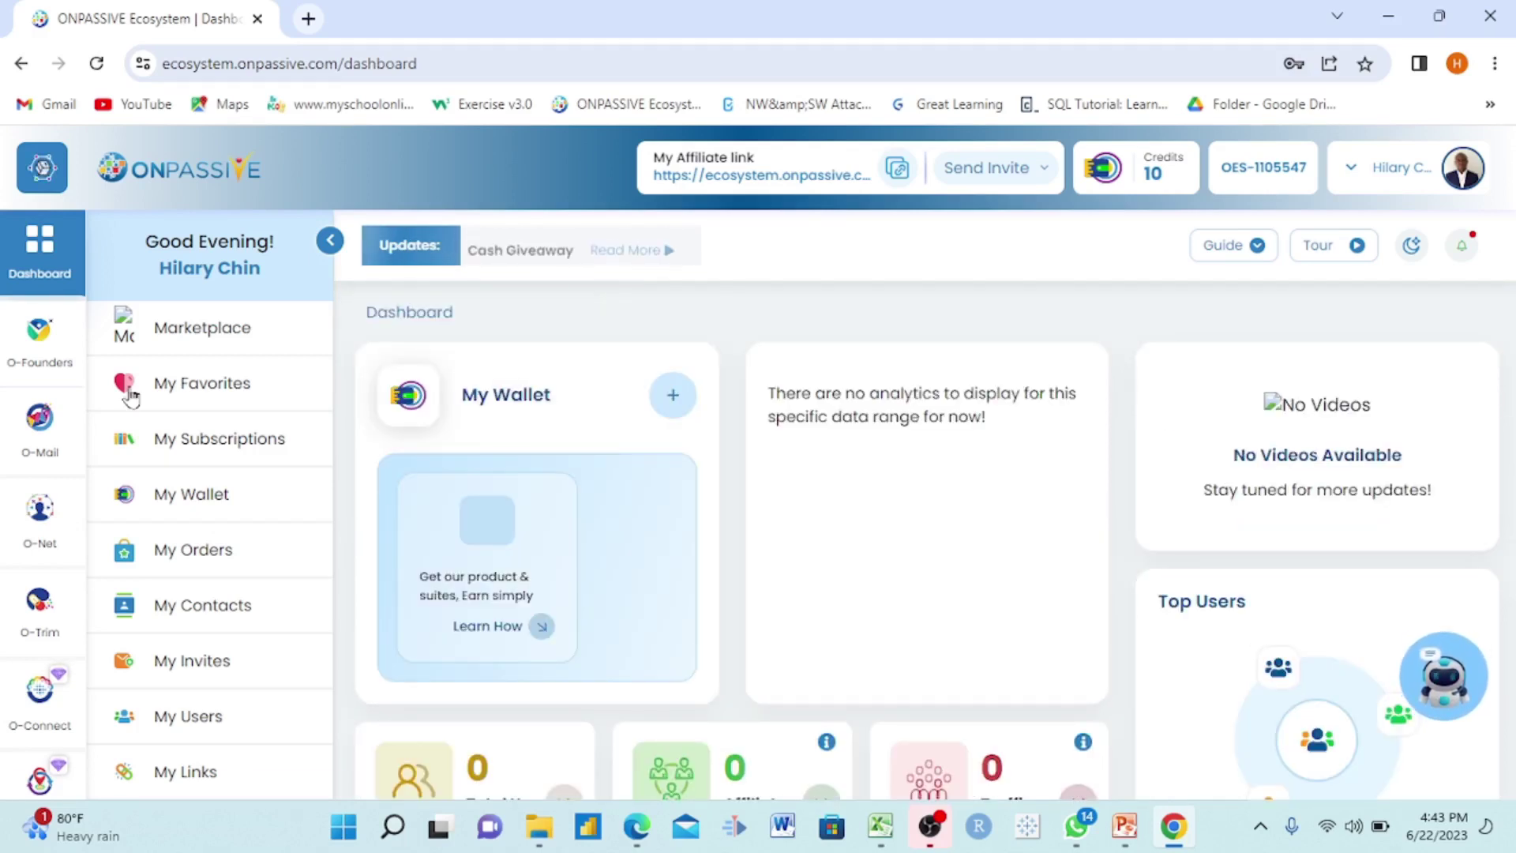
{"action": "scroll", "coordinate": [34, 570], "scroll_direction": "down", "scroll_amount": 4}
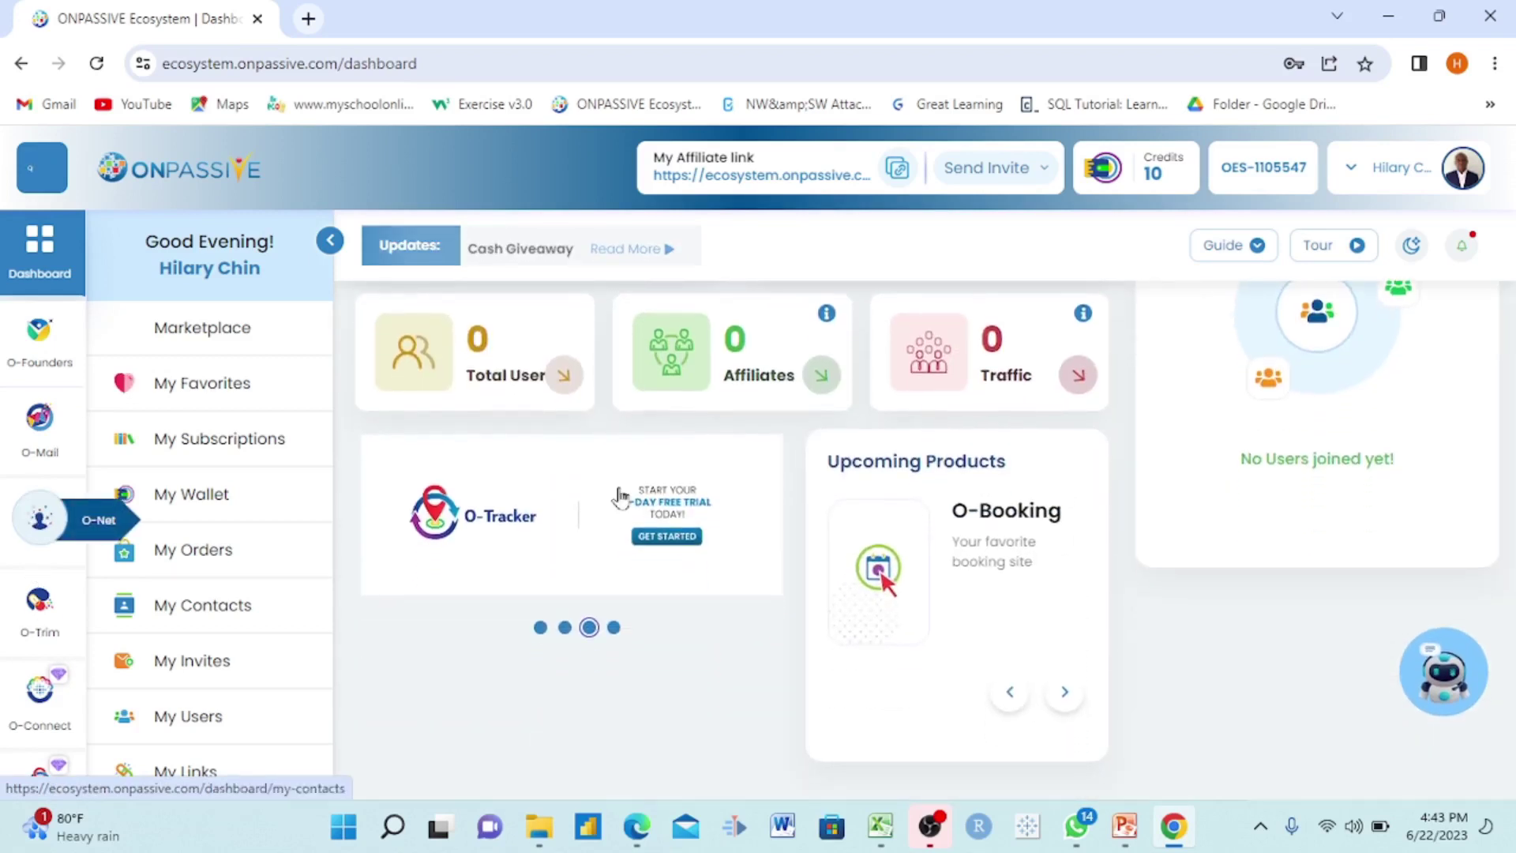
{"action": "scroll", "coordinate": [249, 596], "scroll_direction": "up", "scroll_amount": 4}
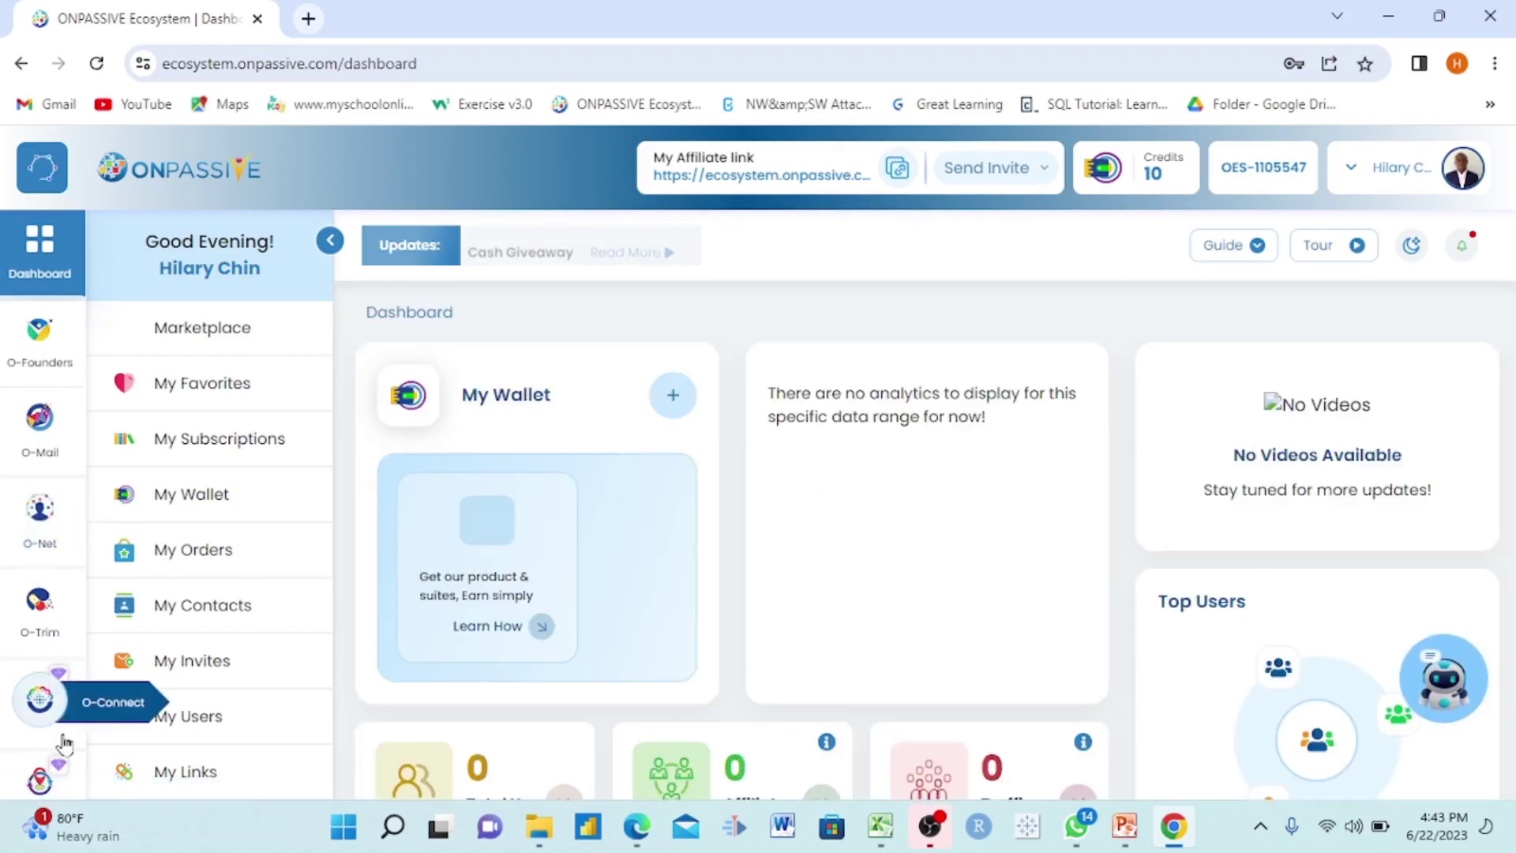
{"action": "scroll", "coordinate": [56, 738], "scroll_direction": "down", "scroll_amount": 2}
{"action": "scroll", "coordinate": [54, 781], "scroll_direction": "up", "scroll_amount": 2}
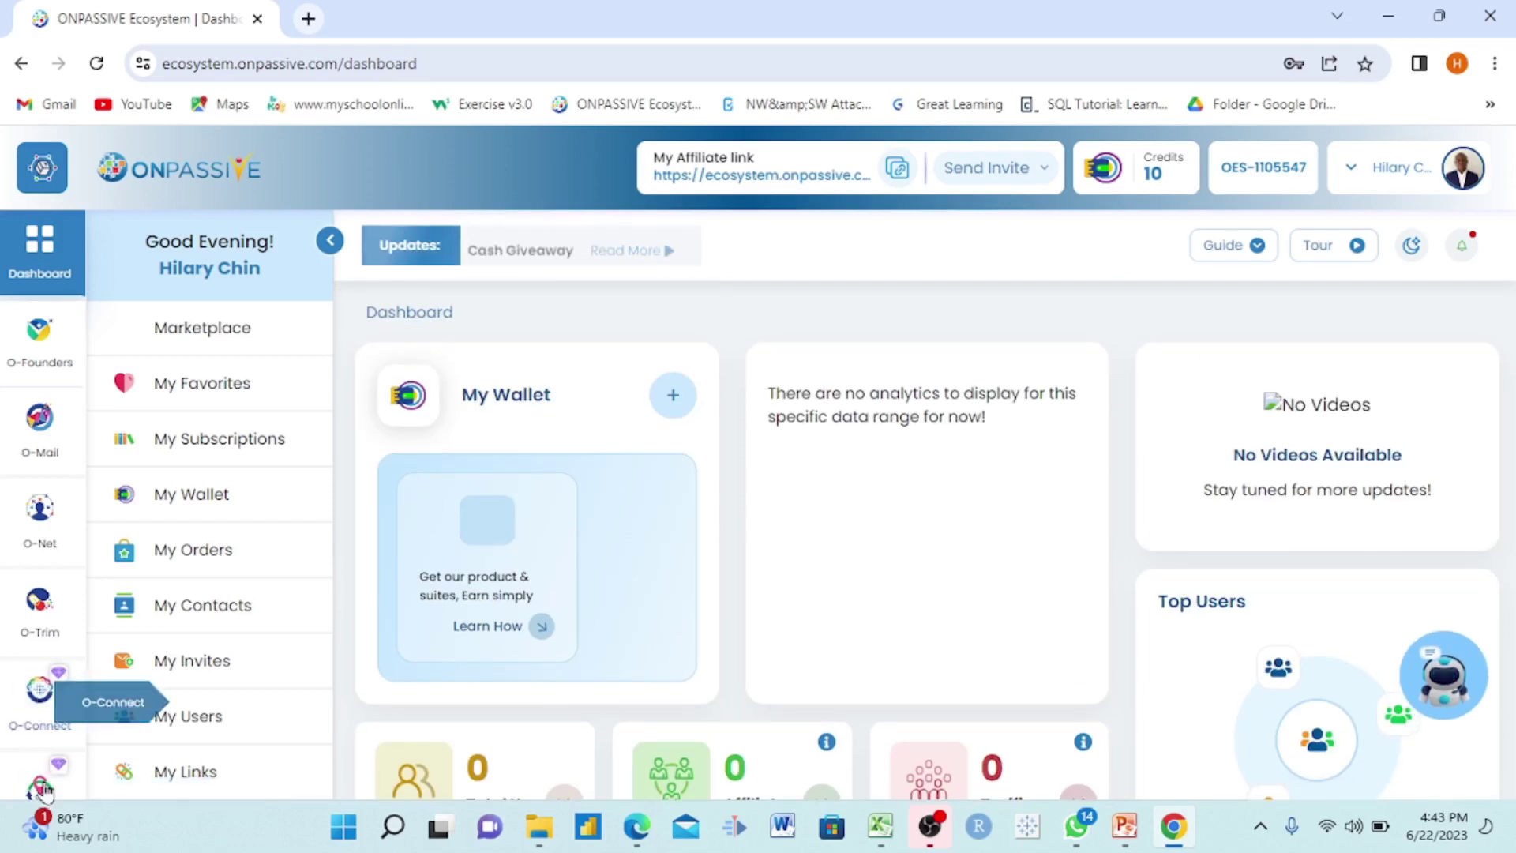
{"action": "left_click", "coordinate": [281, 399]}
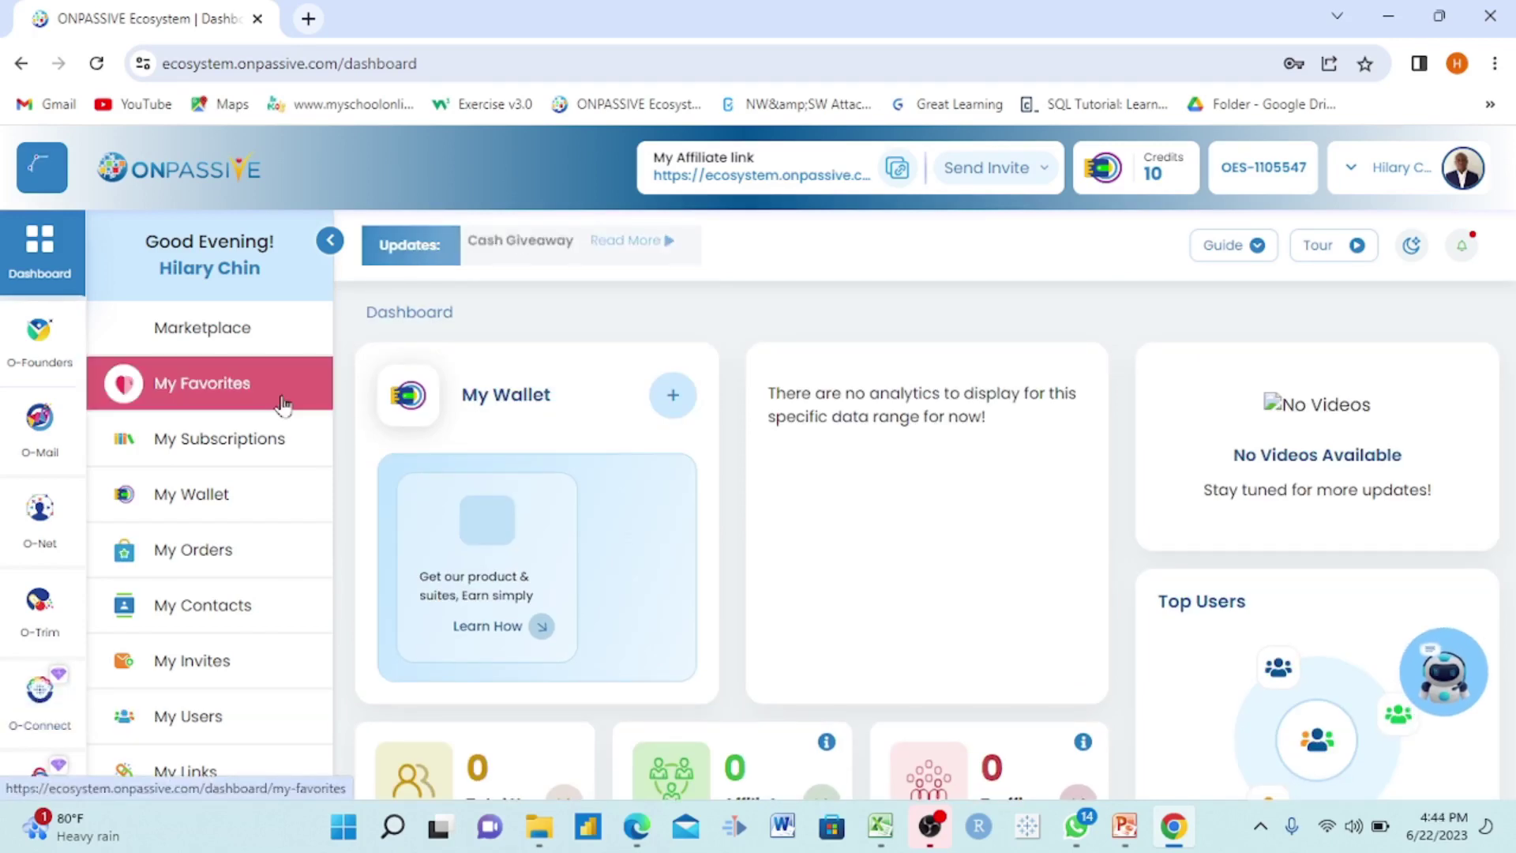
- Open the Marketplace and review the O-Connect and O-Tracker free trial offers
{"action": "left_click", "coordinate": [226, 327]}
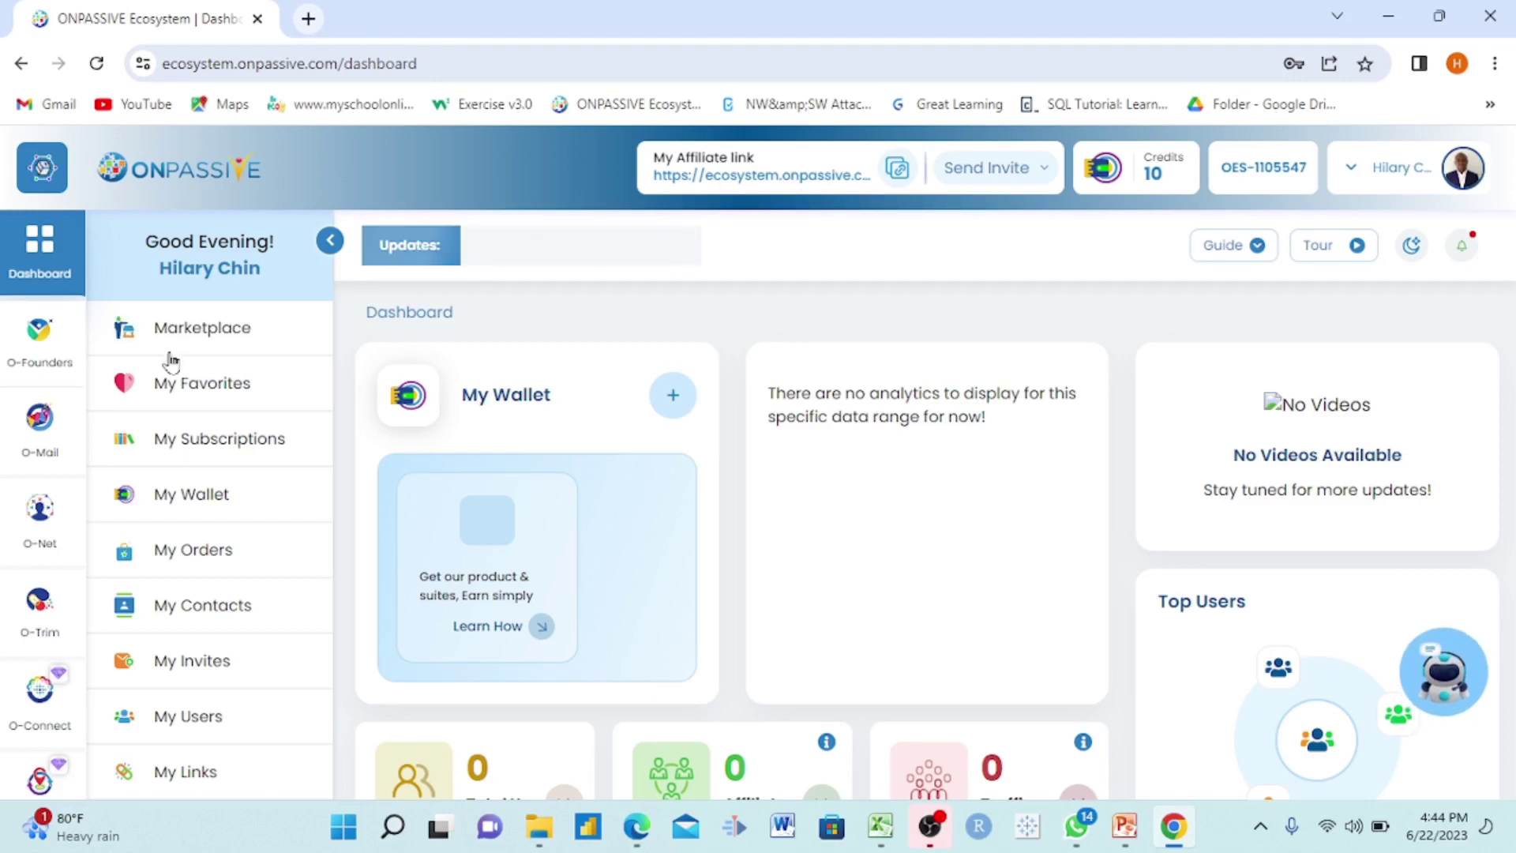
{"action": "left_click", "coordinate": [192, 332]}
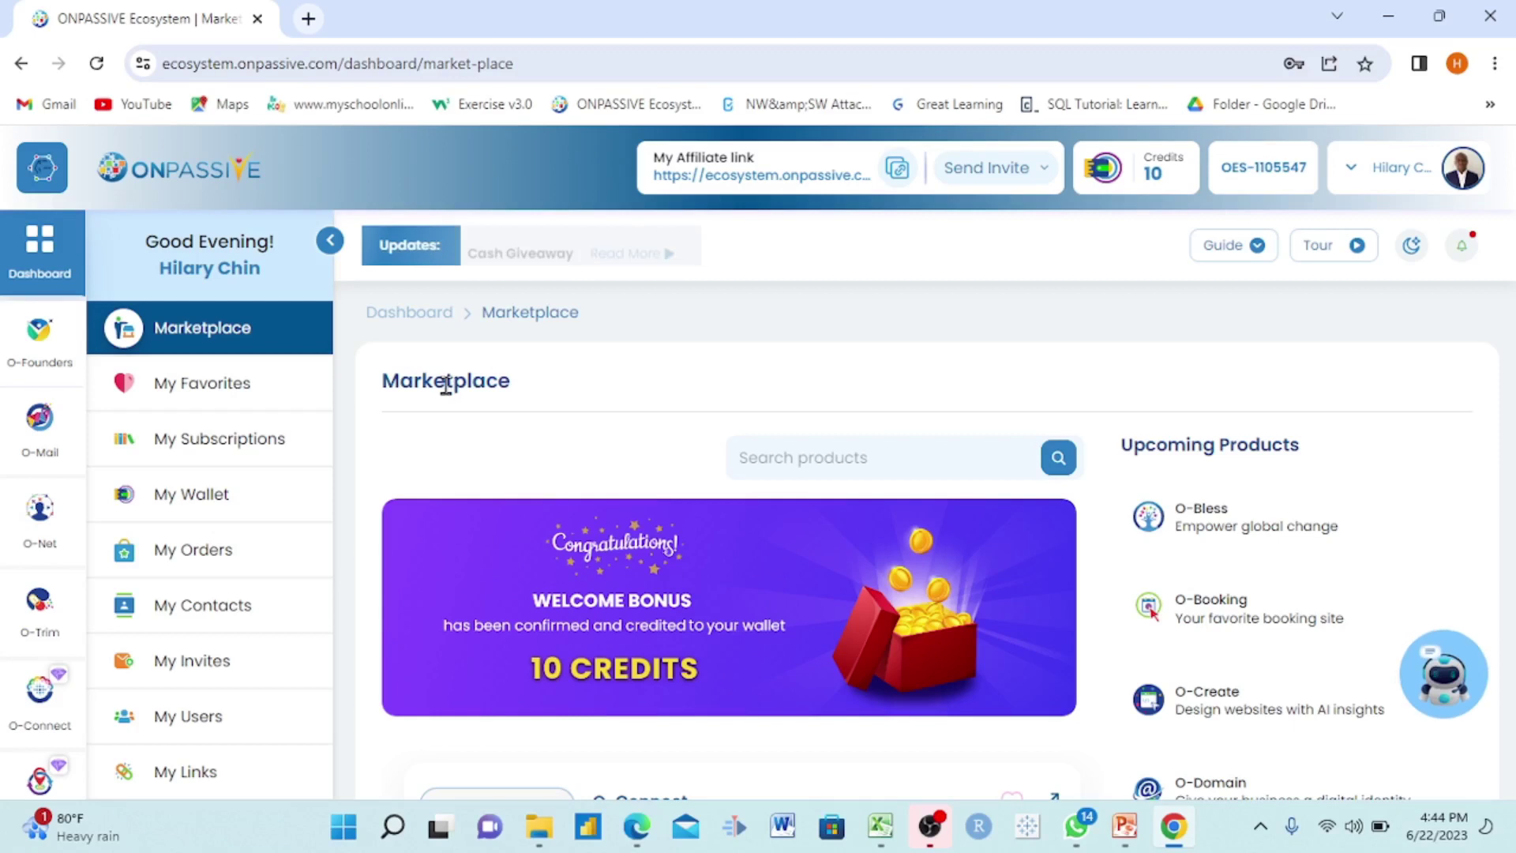
{"action": "scroll", "coordinate": [716, 632], "scroll_direction": "down", "scroll_amount": 5}
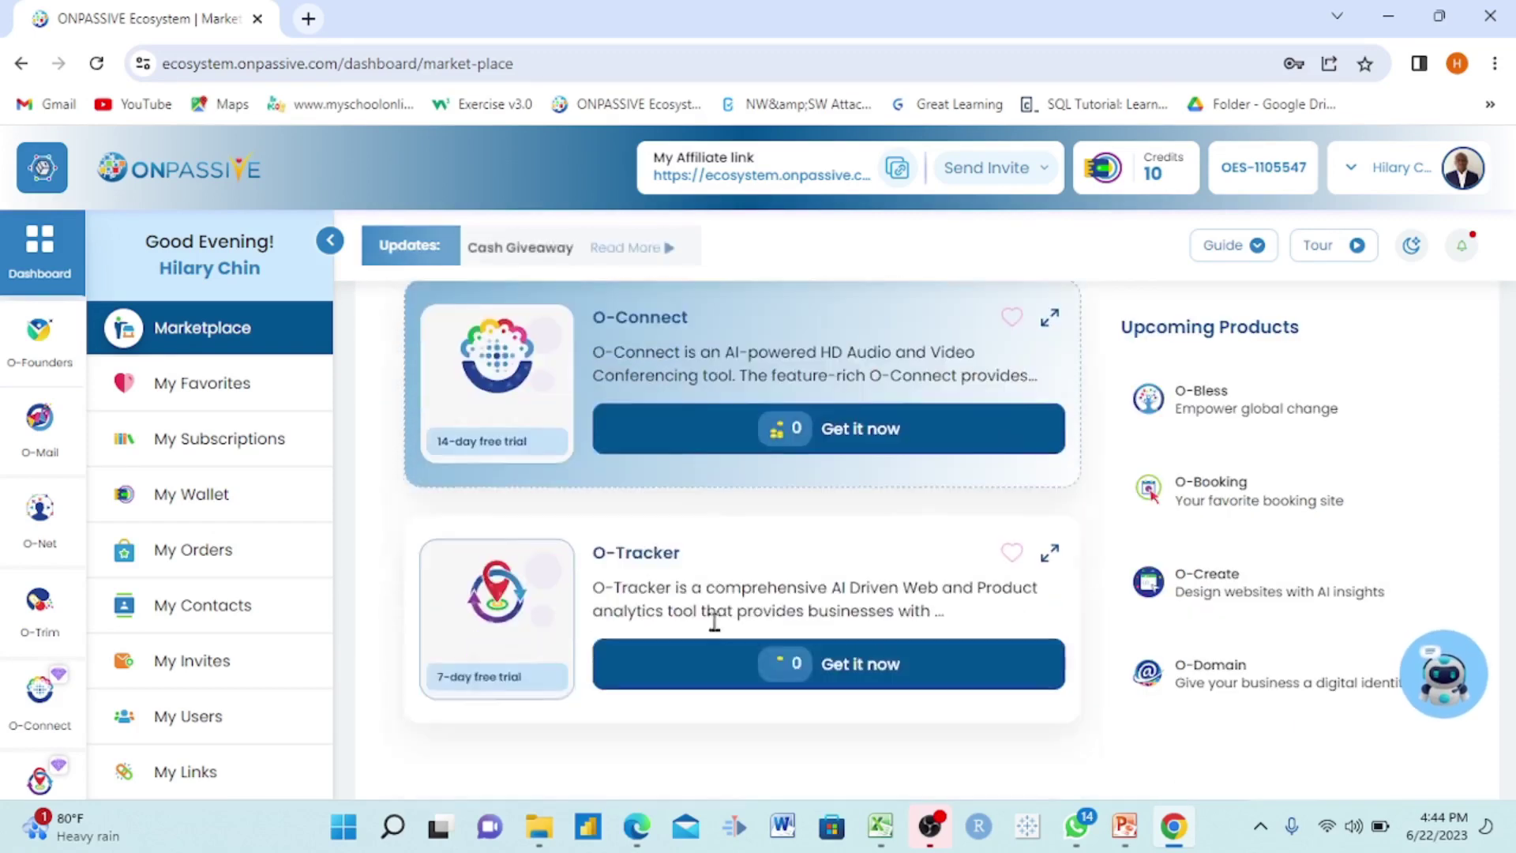
{"action": "left_click", "coordinate": [695, 417]}
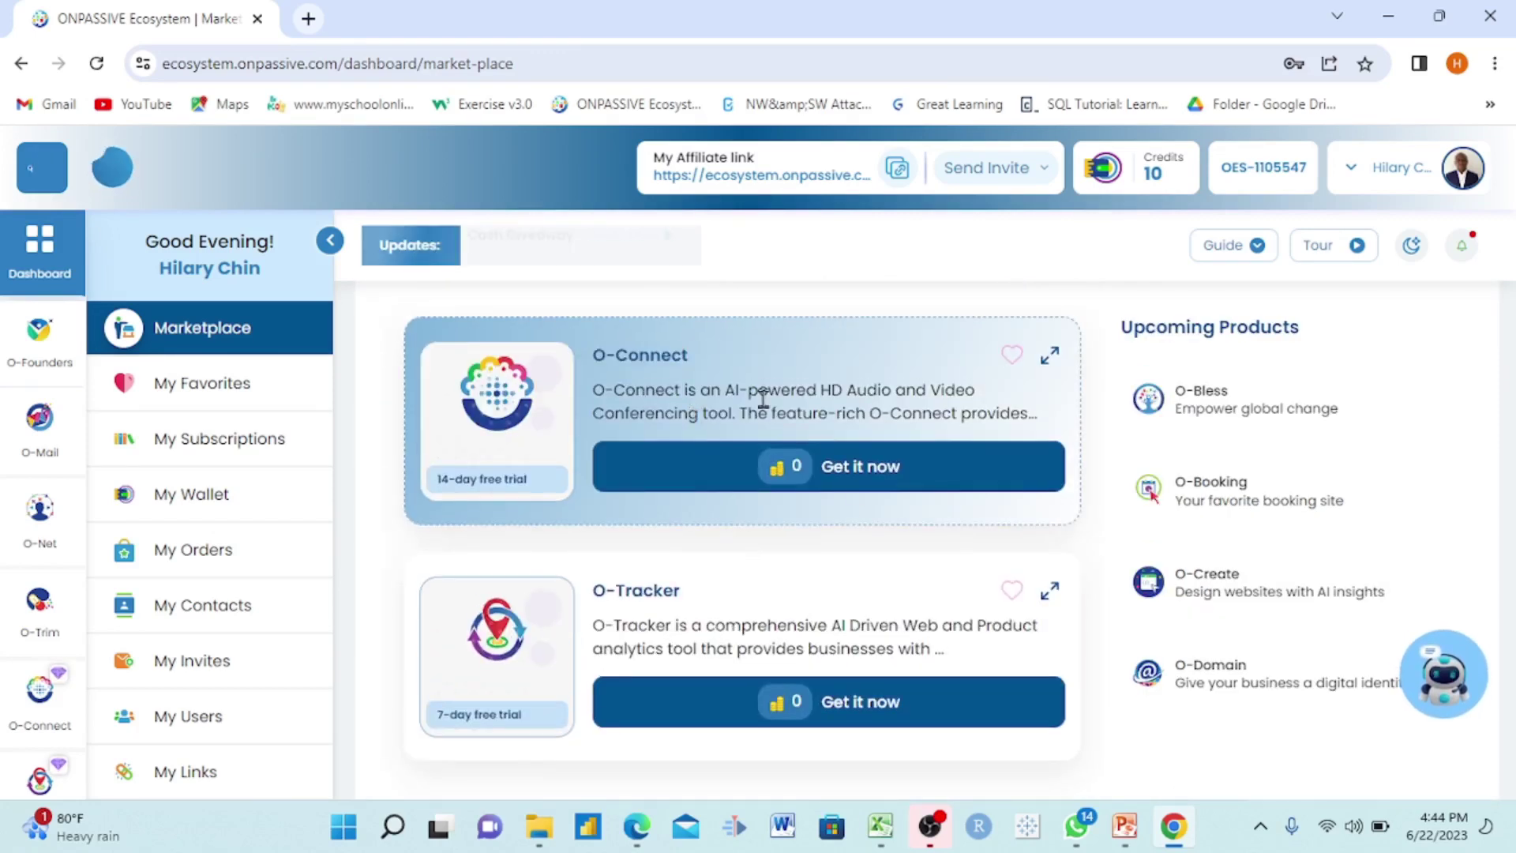
{"action": "scroll", "coordinate": [868, 600], "scroll_direction": "down", "scroll_amount": 1}
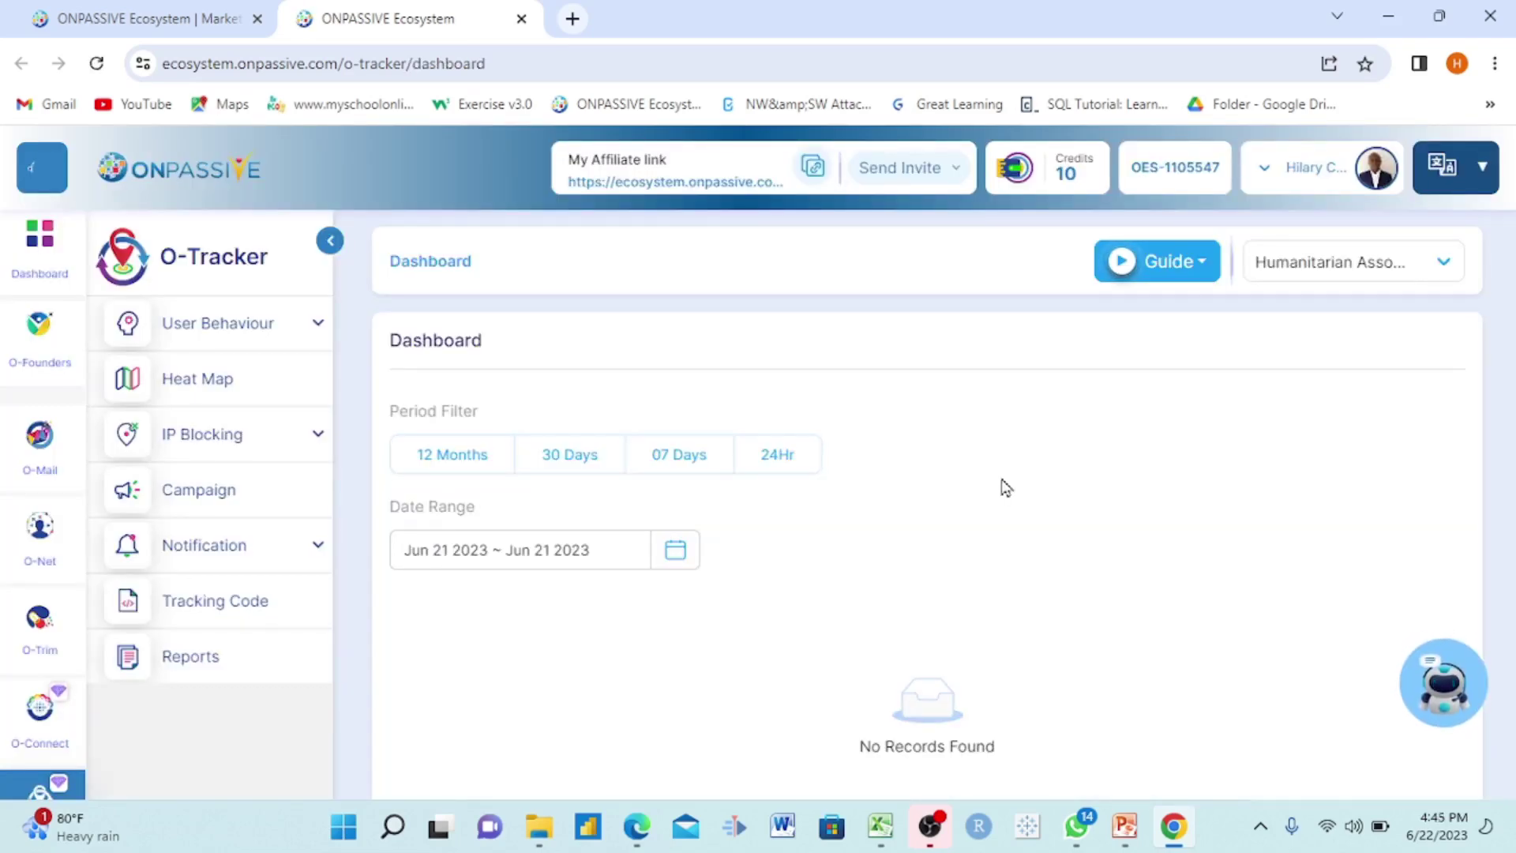
- Check the list of registered websites on the O-Tracker dashboard and open the Tracking Code page
{"action": "left_click", "coordinate": [310, 501]}
{"action": "left_click", "coordinate": [1445, 264]}
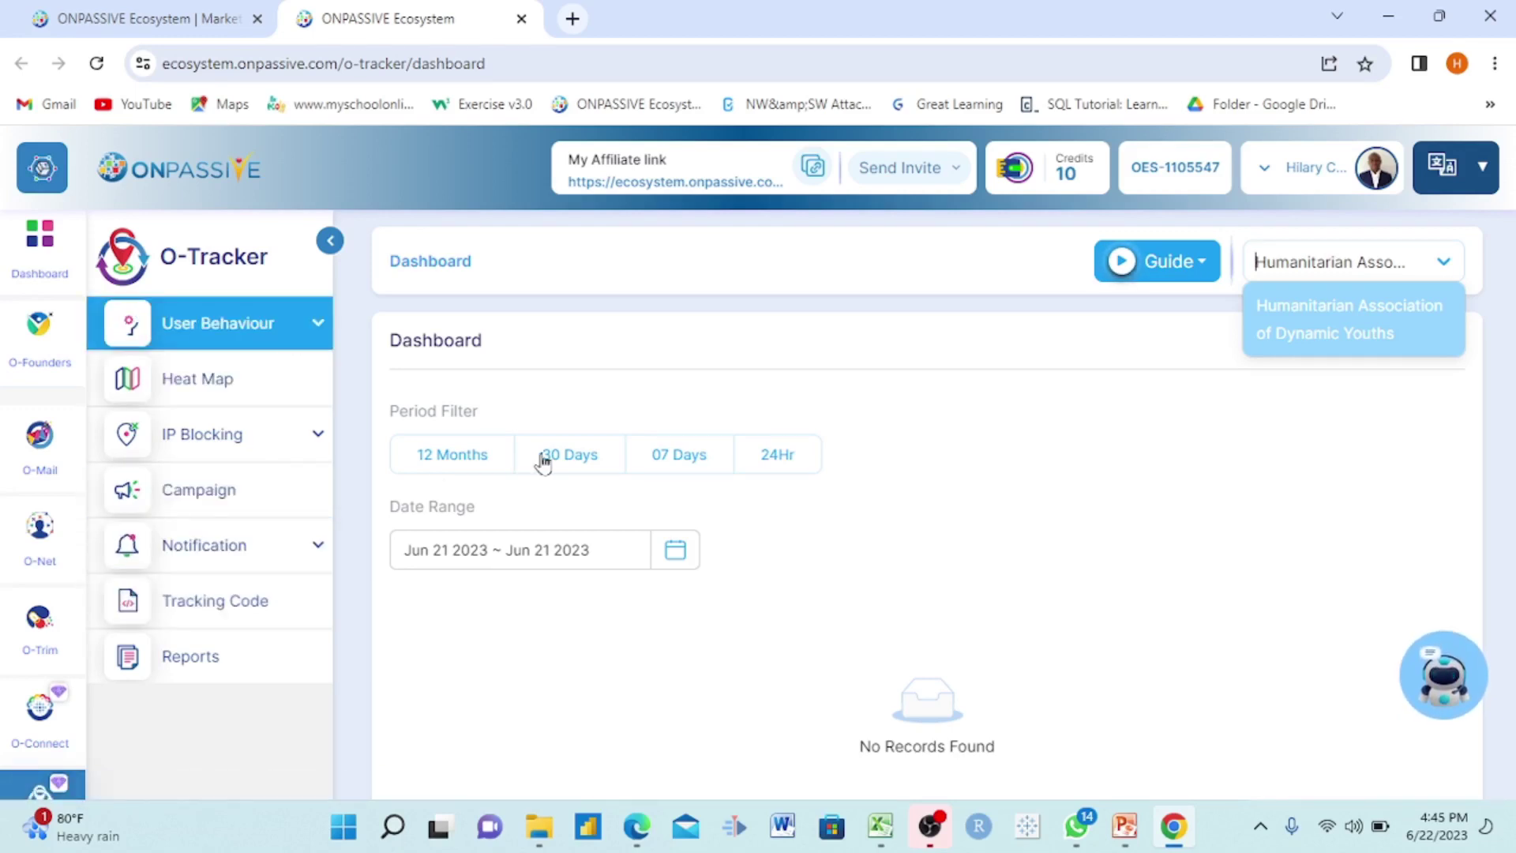
{"action": "left_click", "coordinate": [241, 609]}
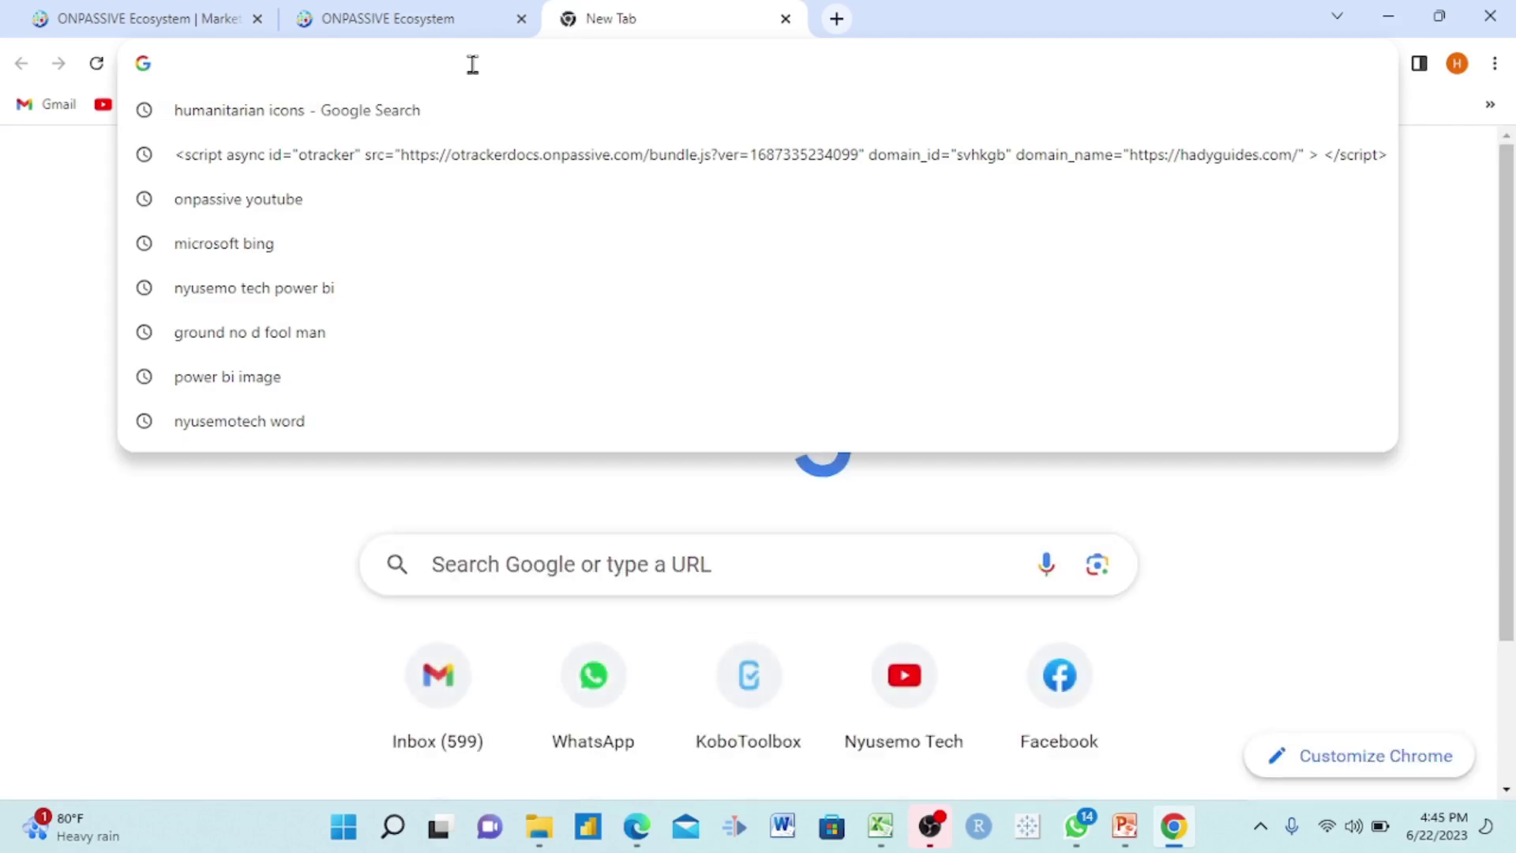
- Open hadyguides.com in a new browser tab and highlight its web address
{"action": "type", "text": "hady"}
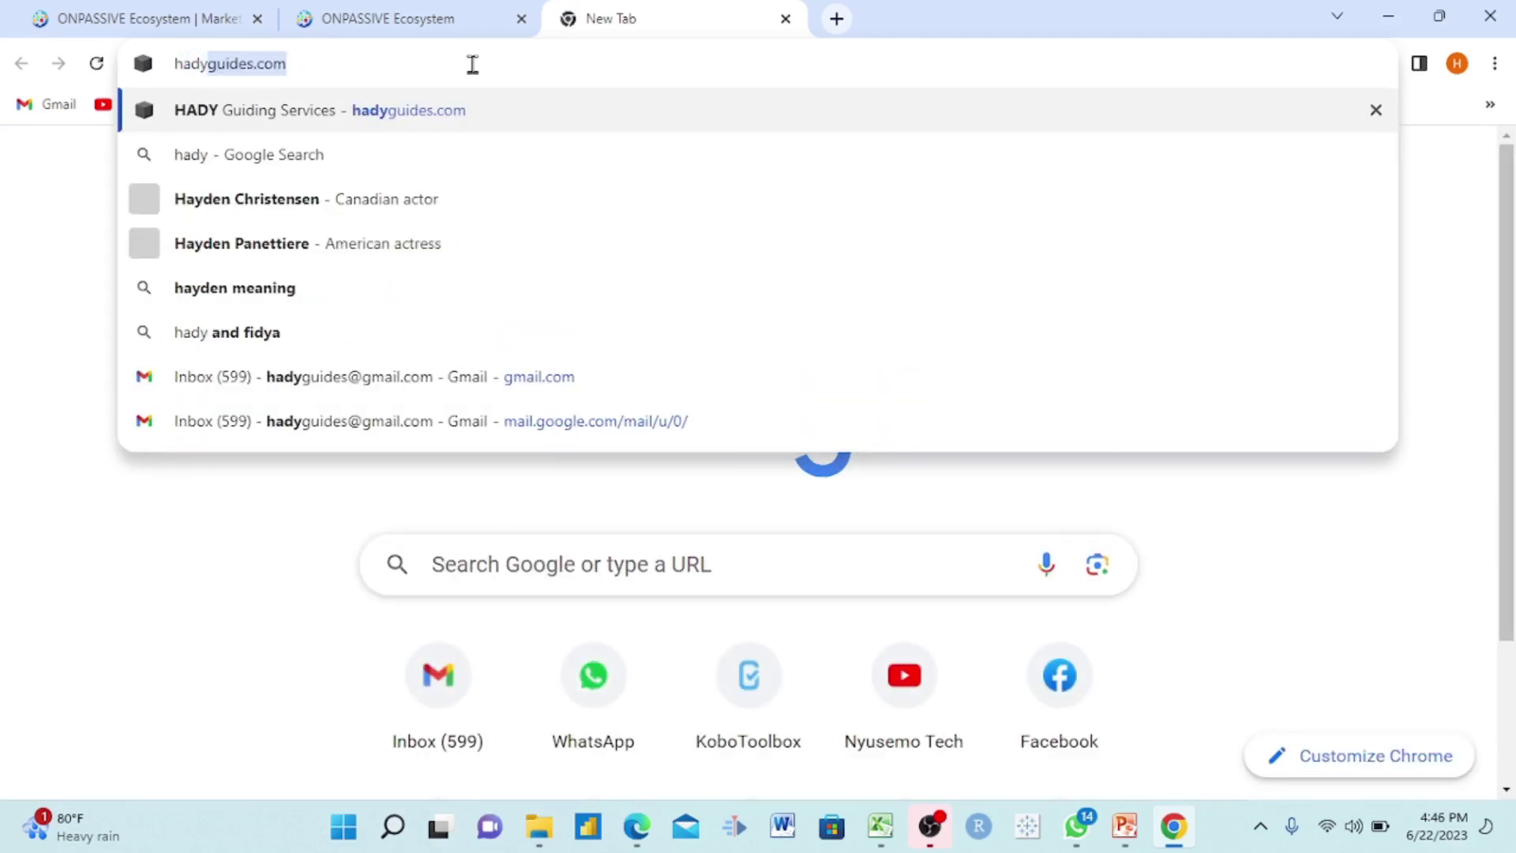
{"action": "key", "text": "Return"}
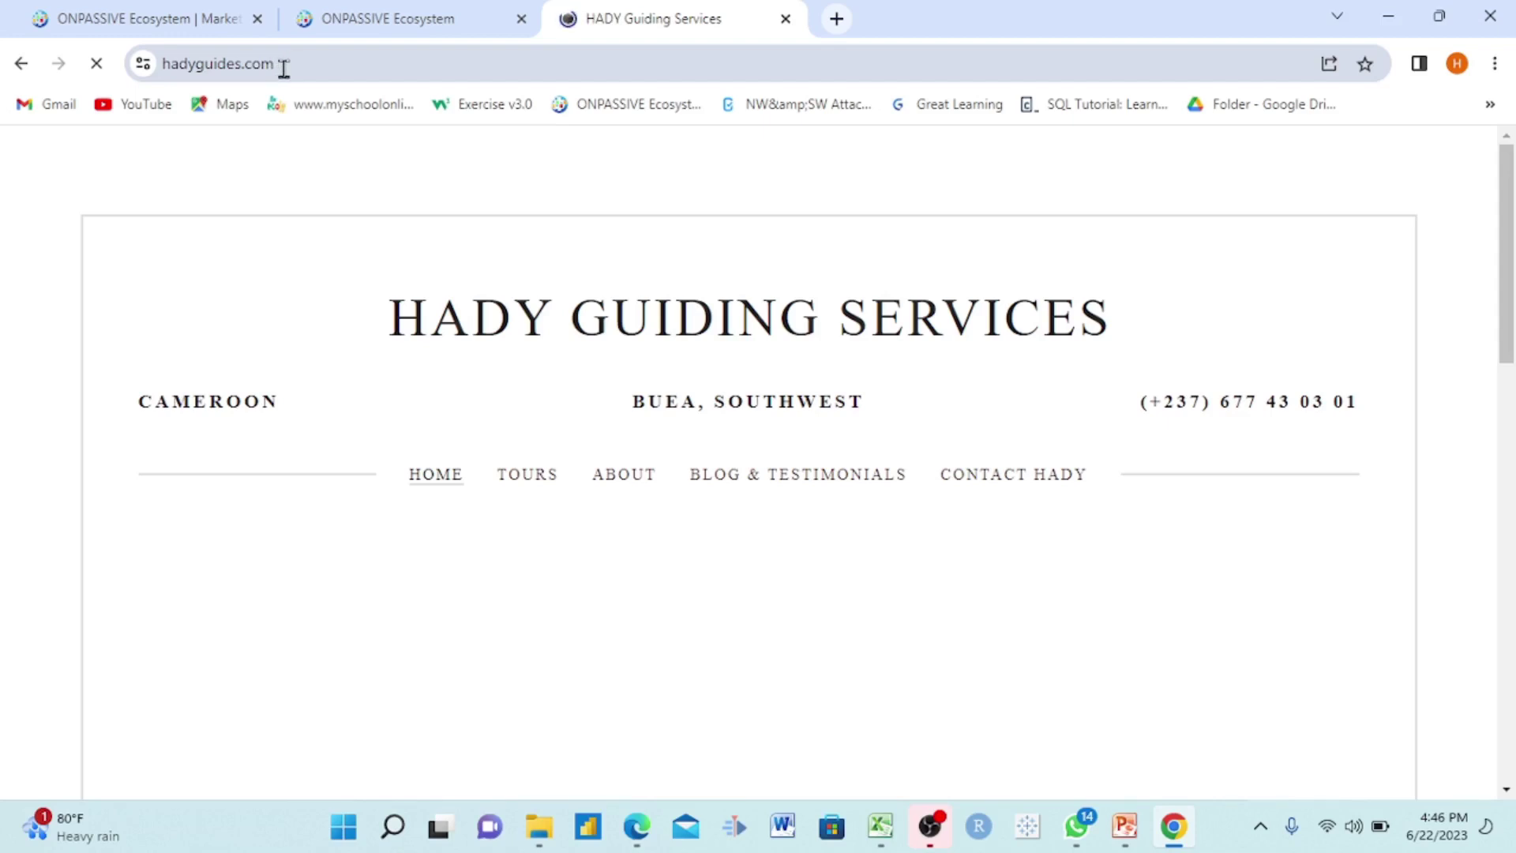
{"action": "left_click_drag", "start_coordinate": [284, 69], "coordinate": [163, 75]}
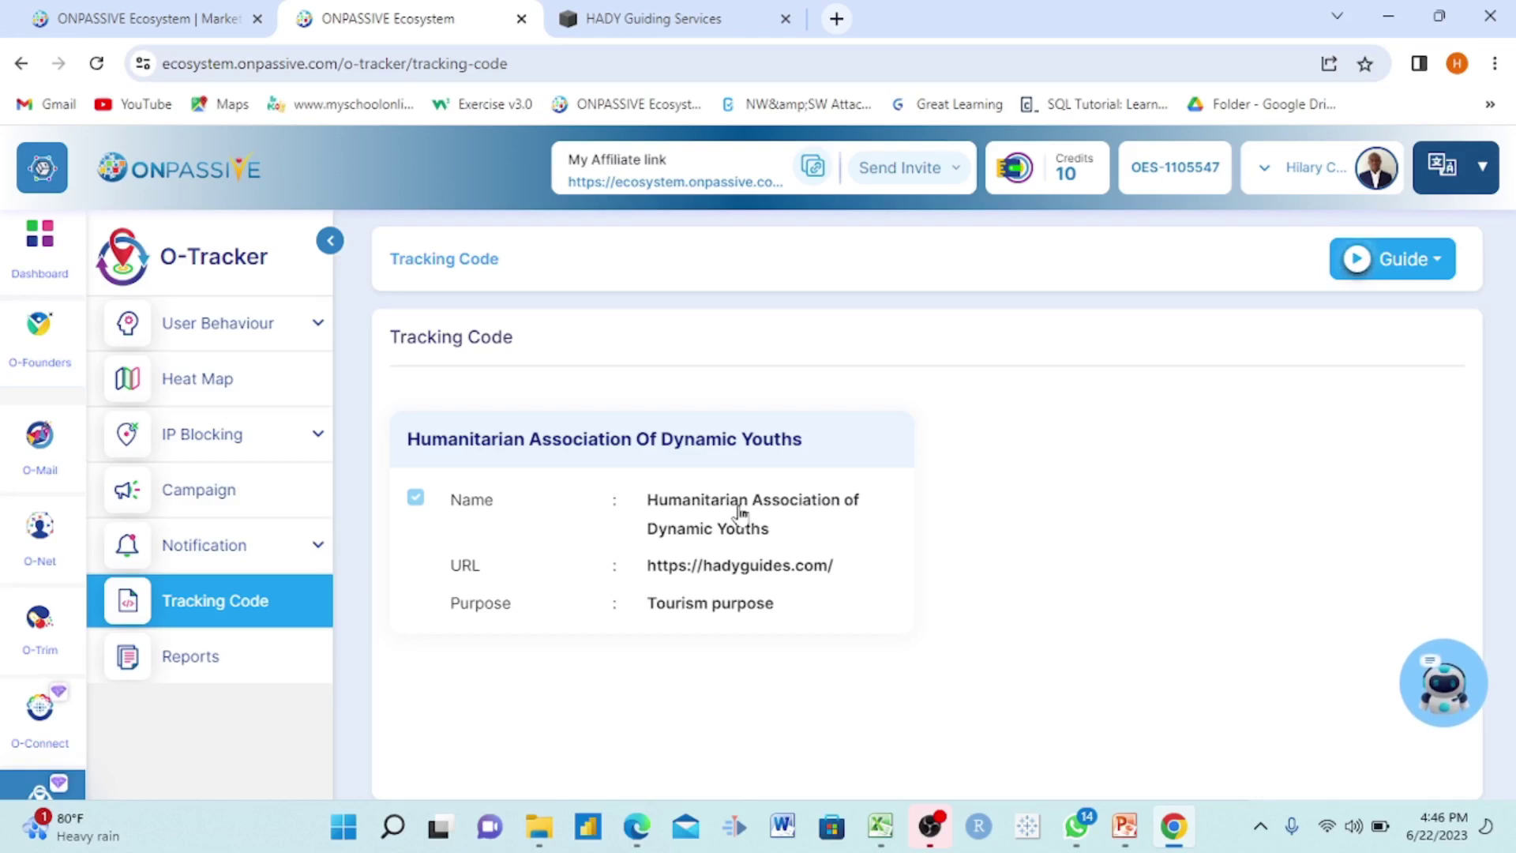
- Display the O-Tracker tracking code for the Humanitarian Association of Dynamic Youths website and copy the script to the clipboard
{"action": "left_click", "coordinate": [686, 616]}
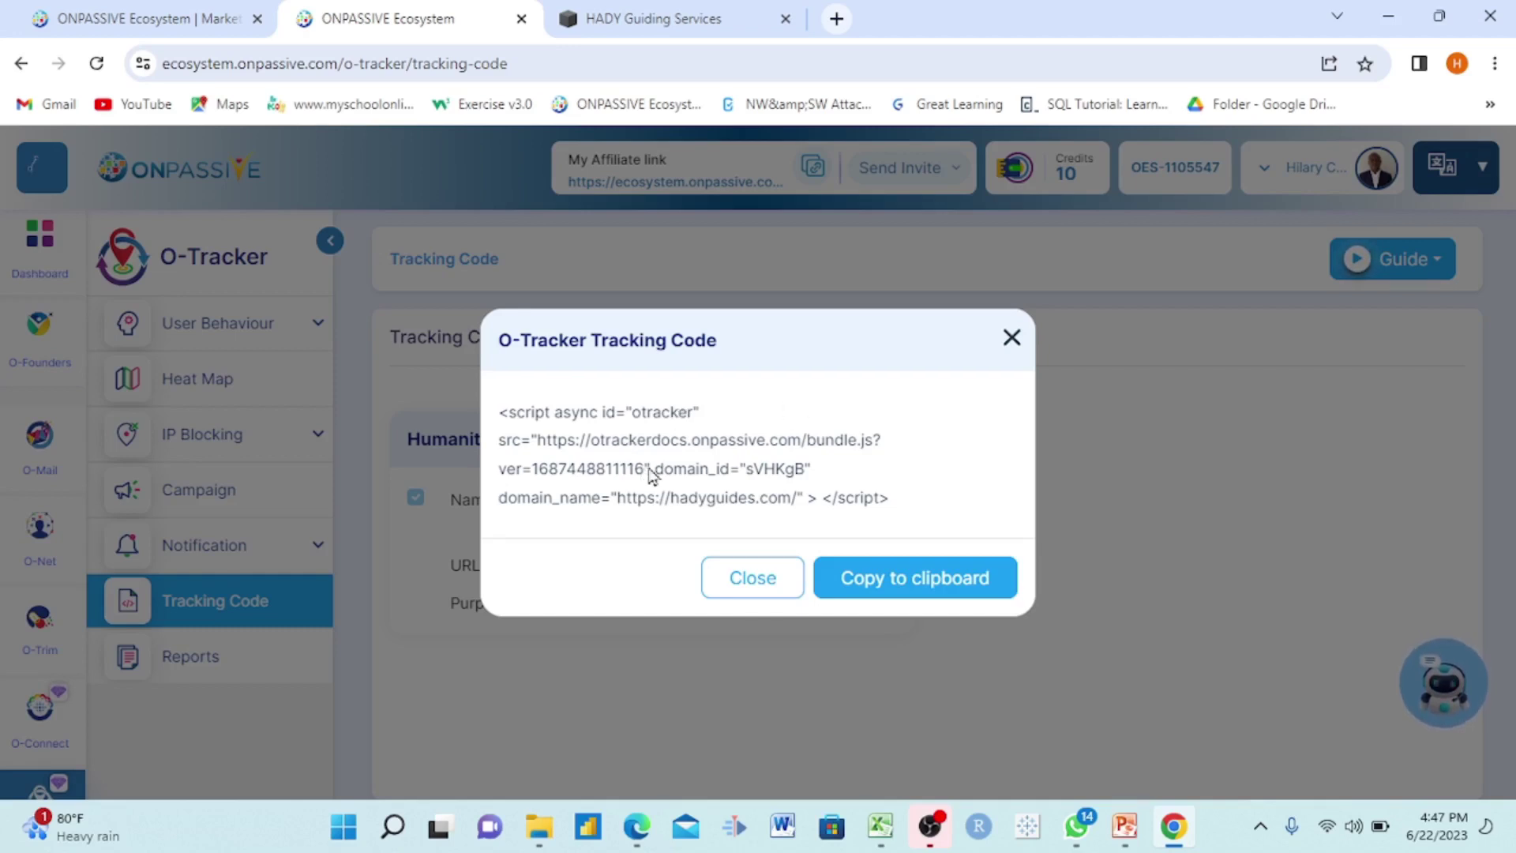
{"action": "left_click", "coordinate": [896, 586]}
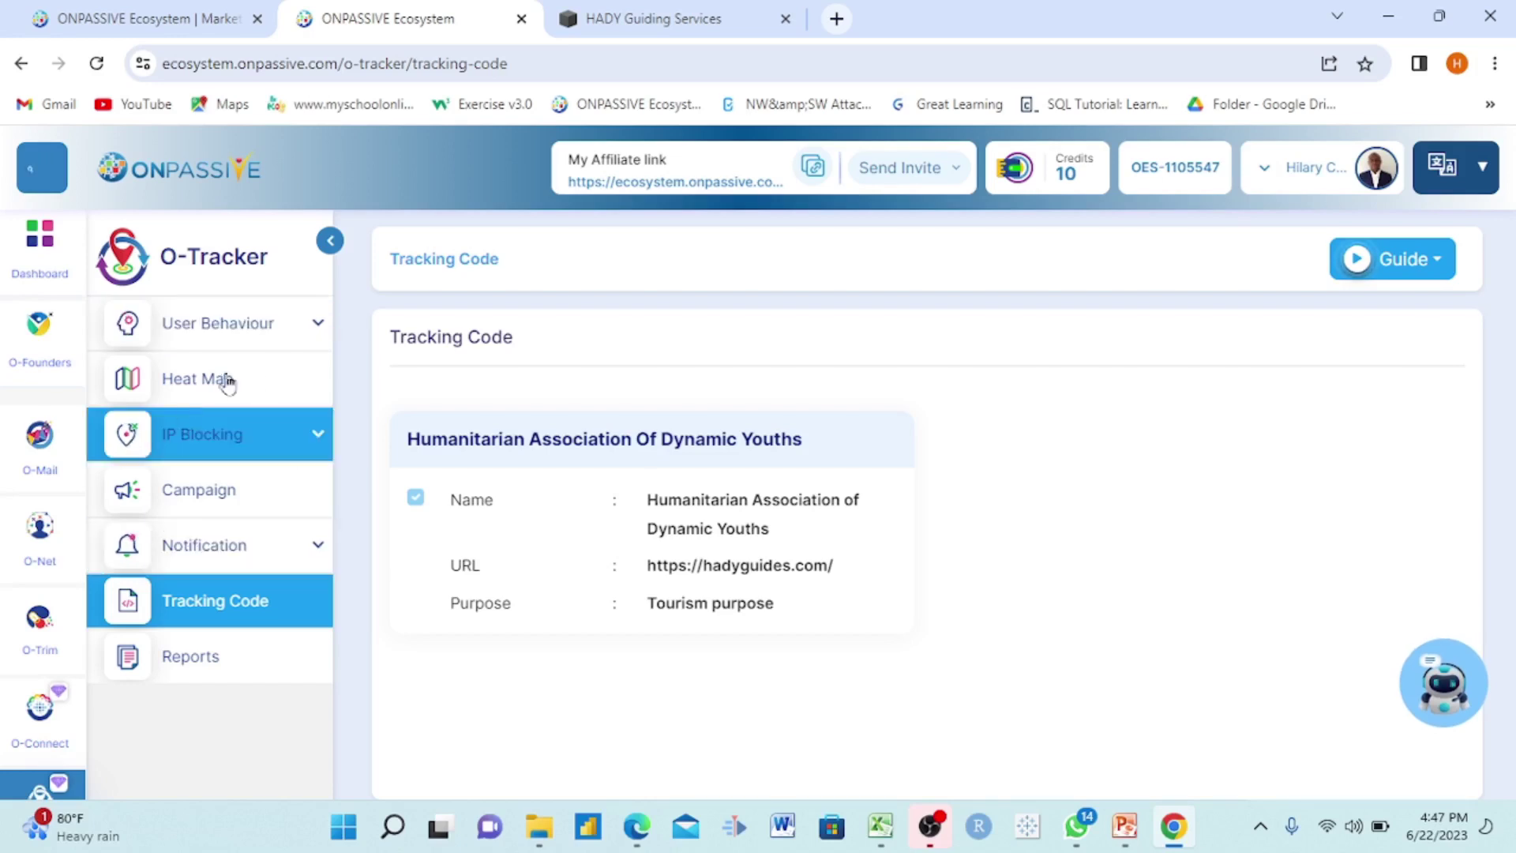
- View O-Tracker's Campaign page and the sub-pages listed under User Behaviour
{"action": "left_click", "coordinate": [228, 503]}
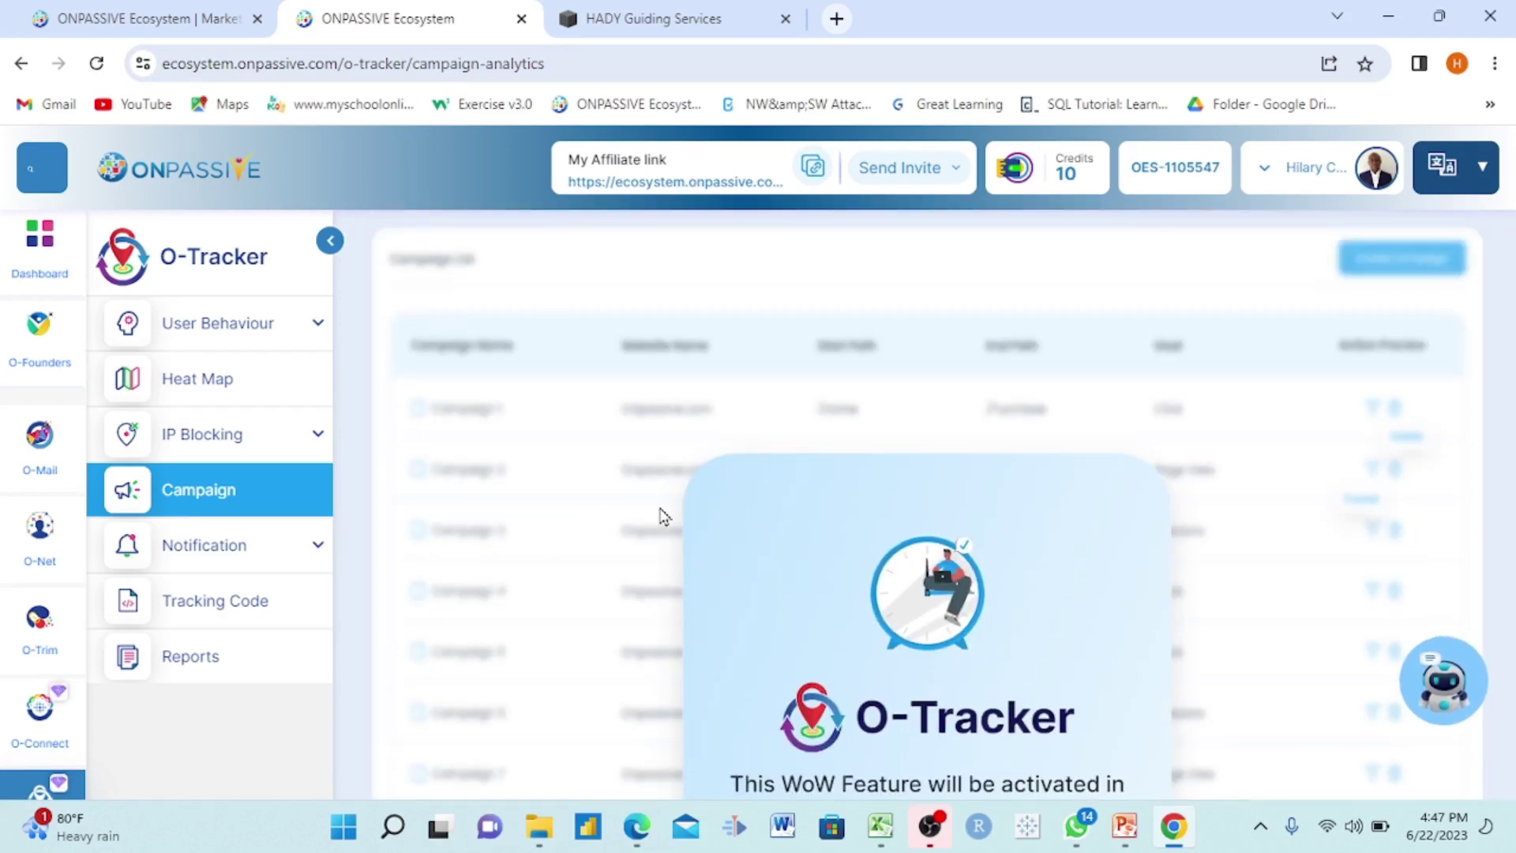
{"action": "scroll", "coordinate": [718, 492], "scroll_direction": "down", "scroll_amount": 2}
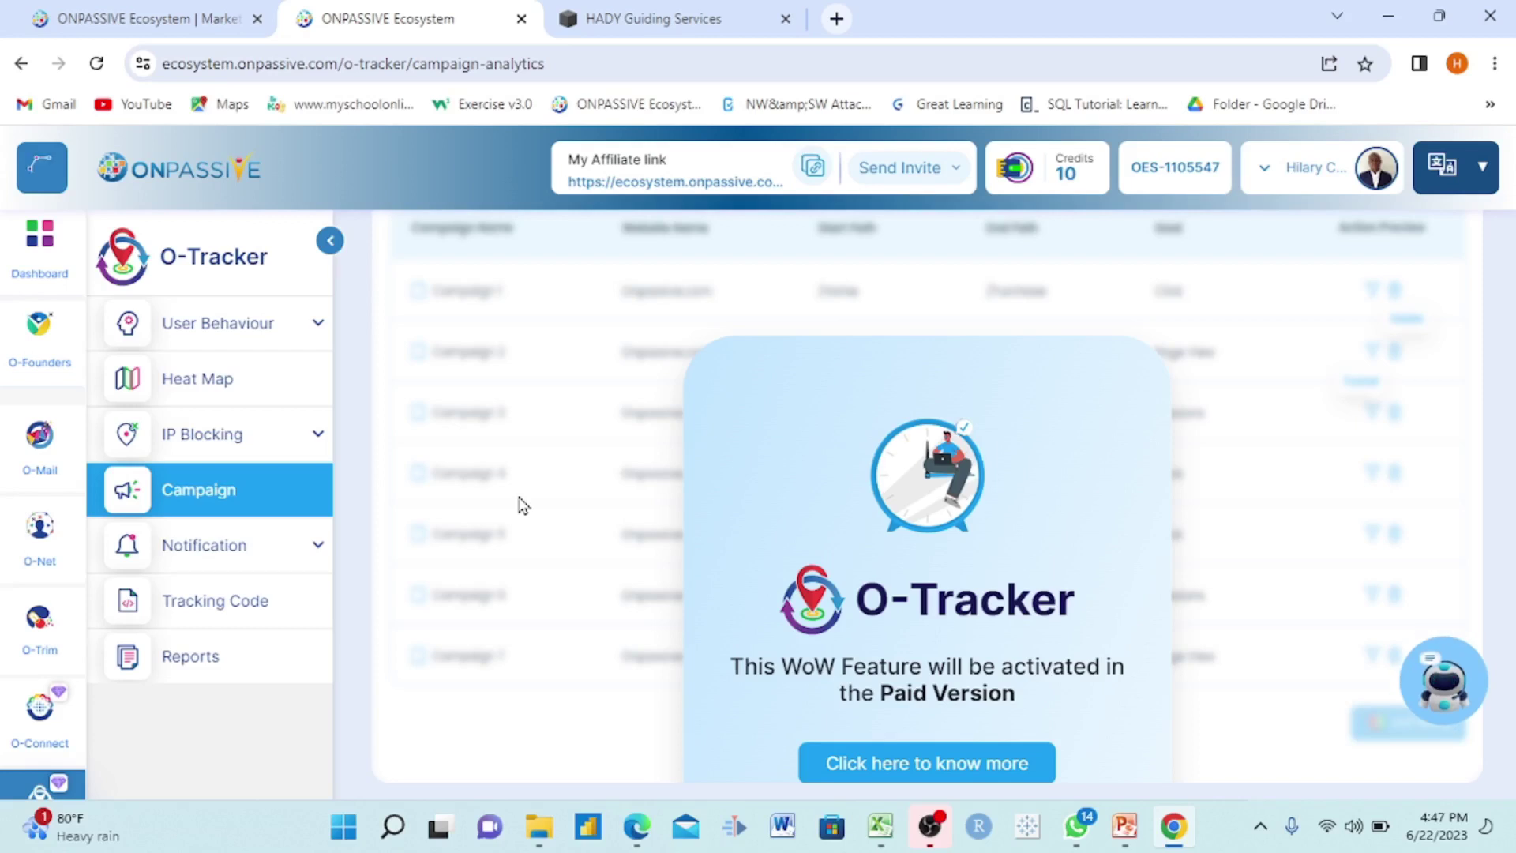
{"action": "scroll", "coordinate": [568, 396], "scroll_direction": "up", "scroll_amount": 2}
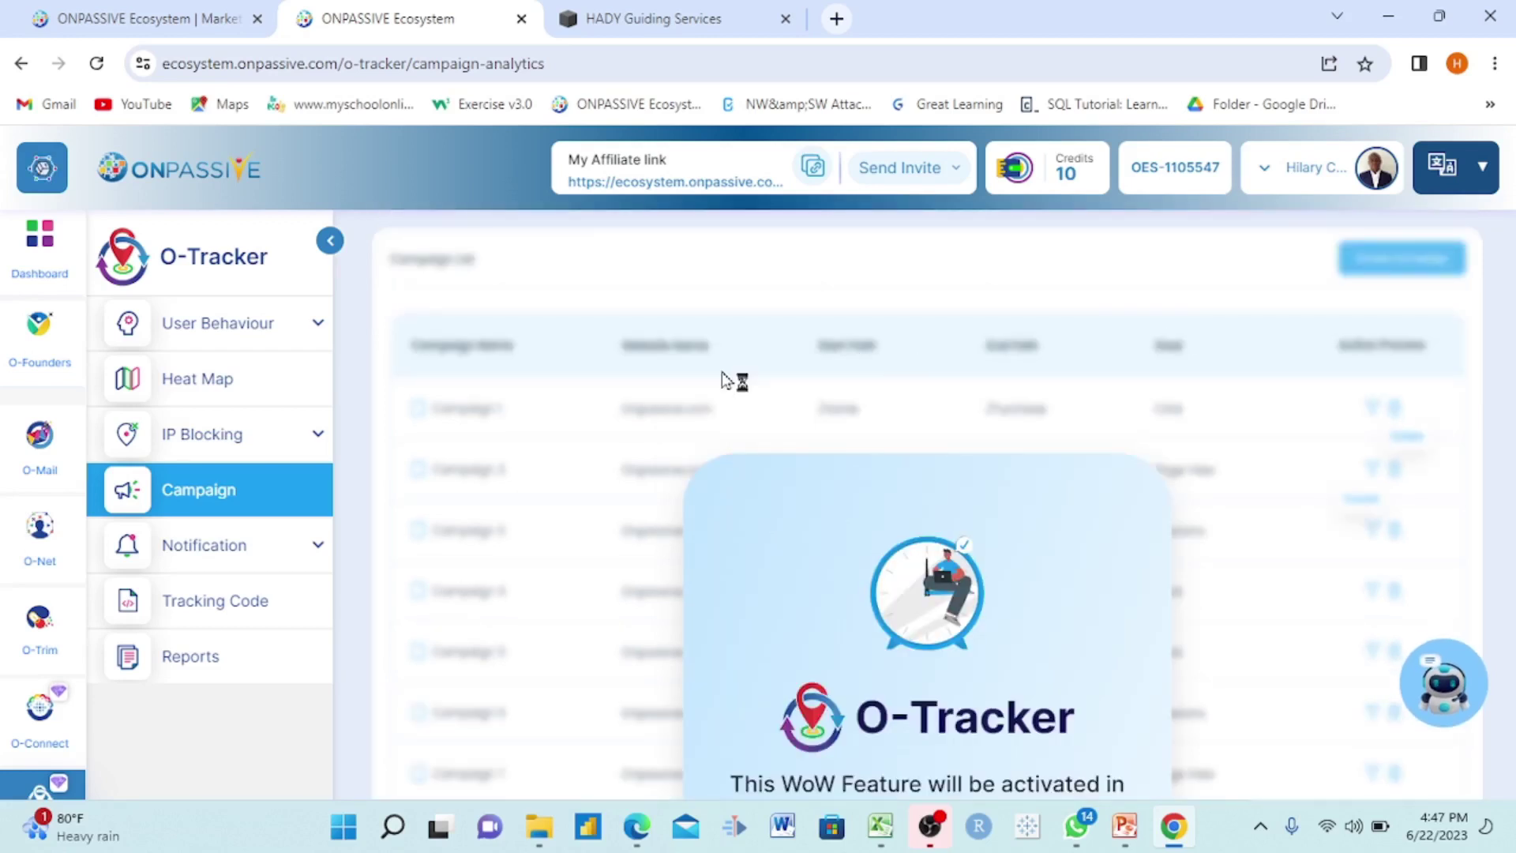
{"action": "left_click", "coordinate": [200, 549]}
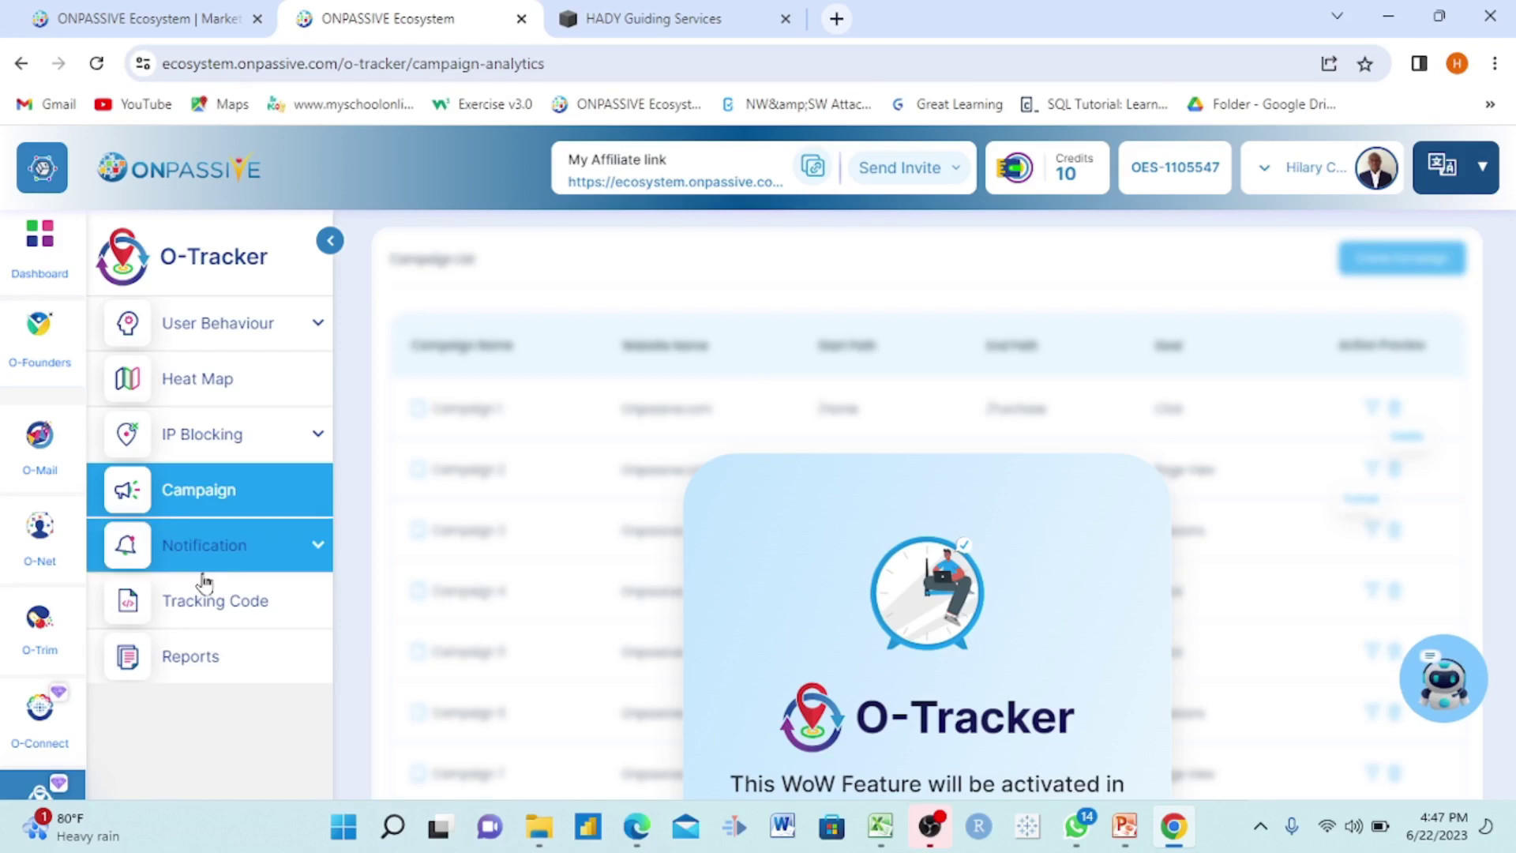
{"action": "left_click", "coordinate": [316, 329]}
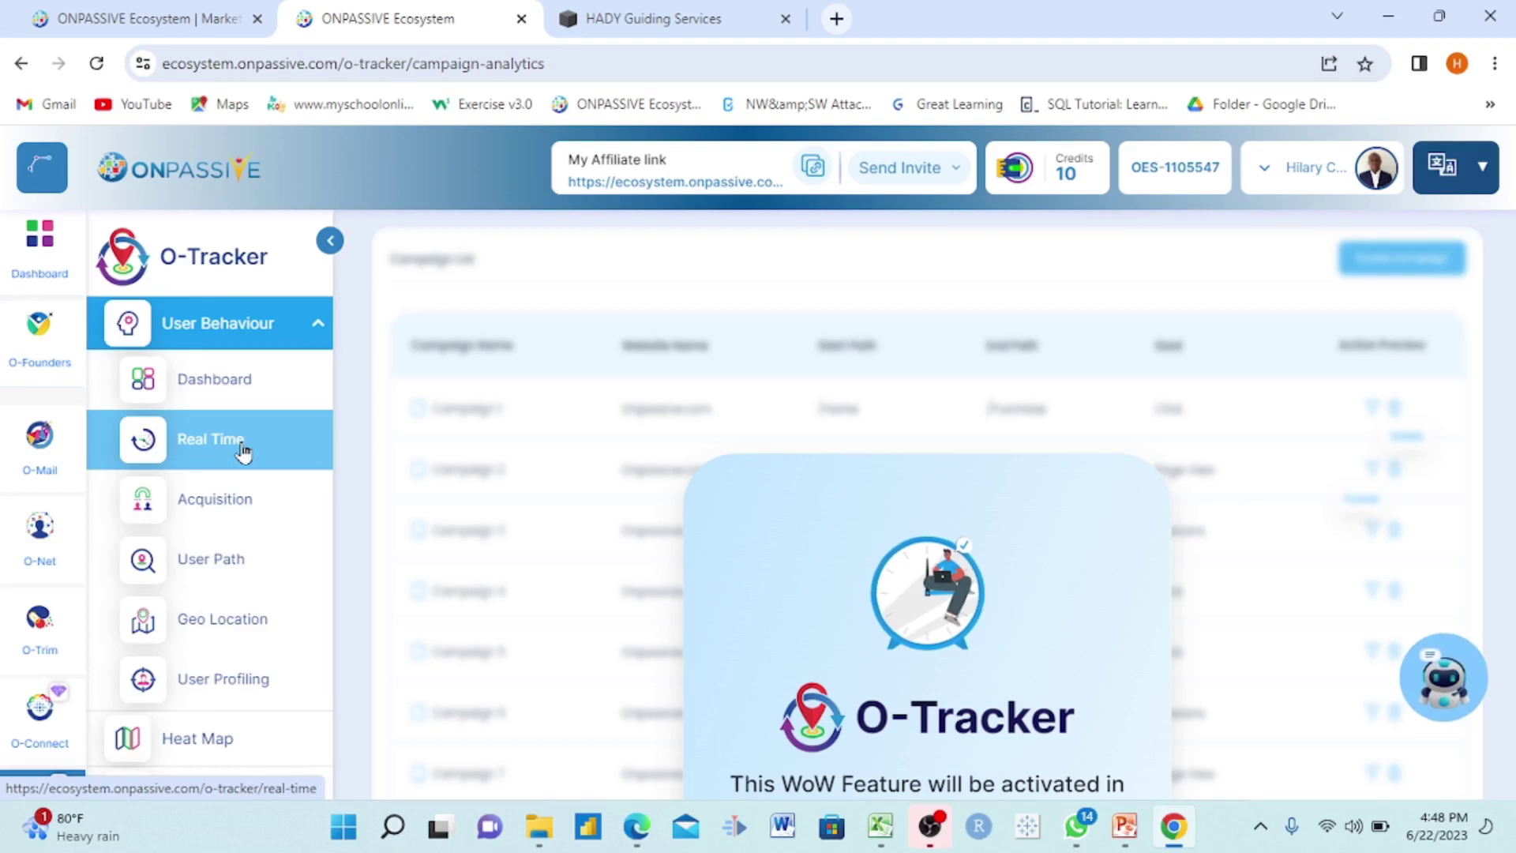
{"action": "left_click", "coordinate": [319, 330]}
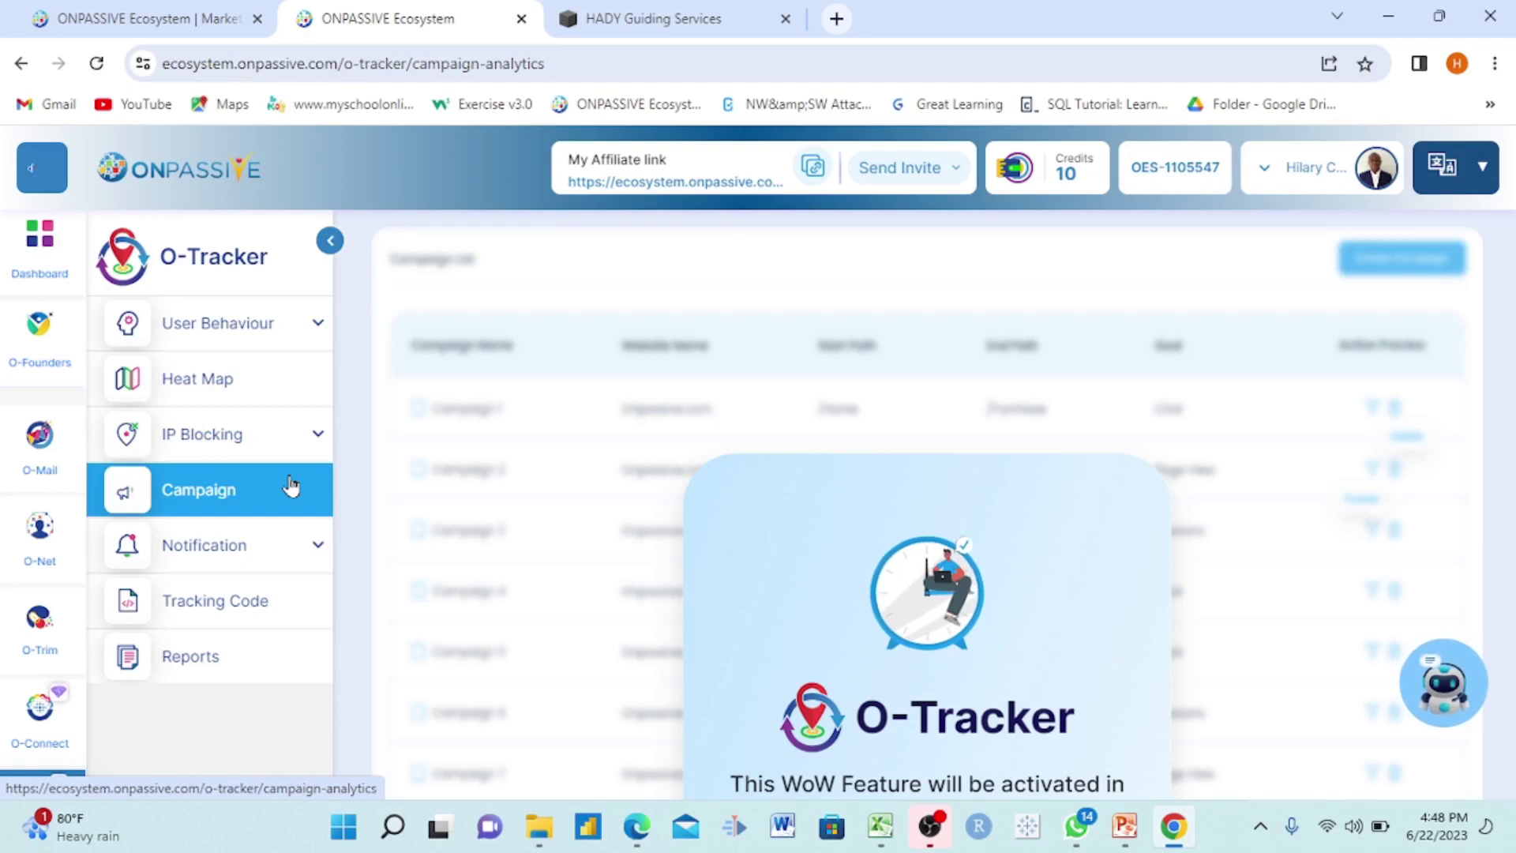
- Open O-Tracker's Reports page and look through the page contents
{"action": "left_click", "coordinate": [207, 663]}
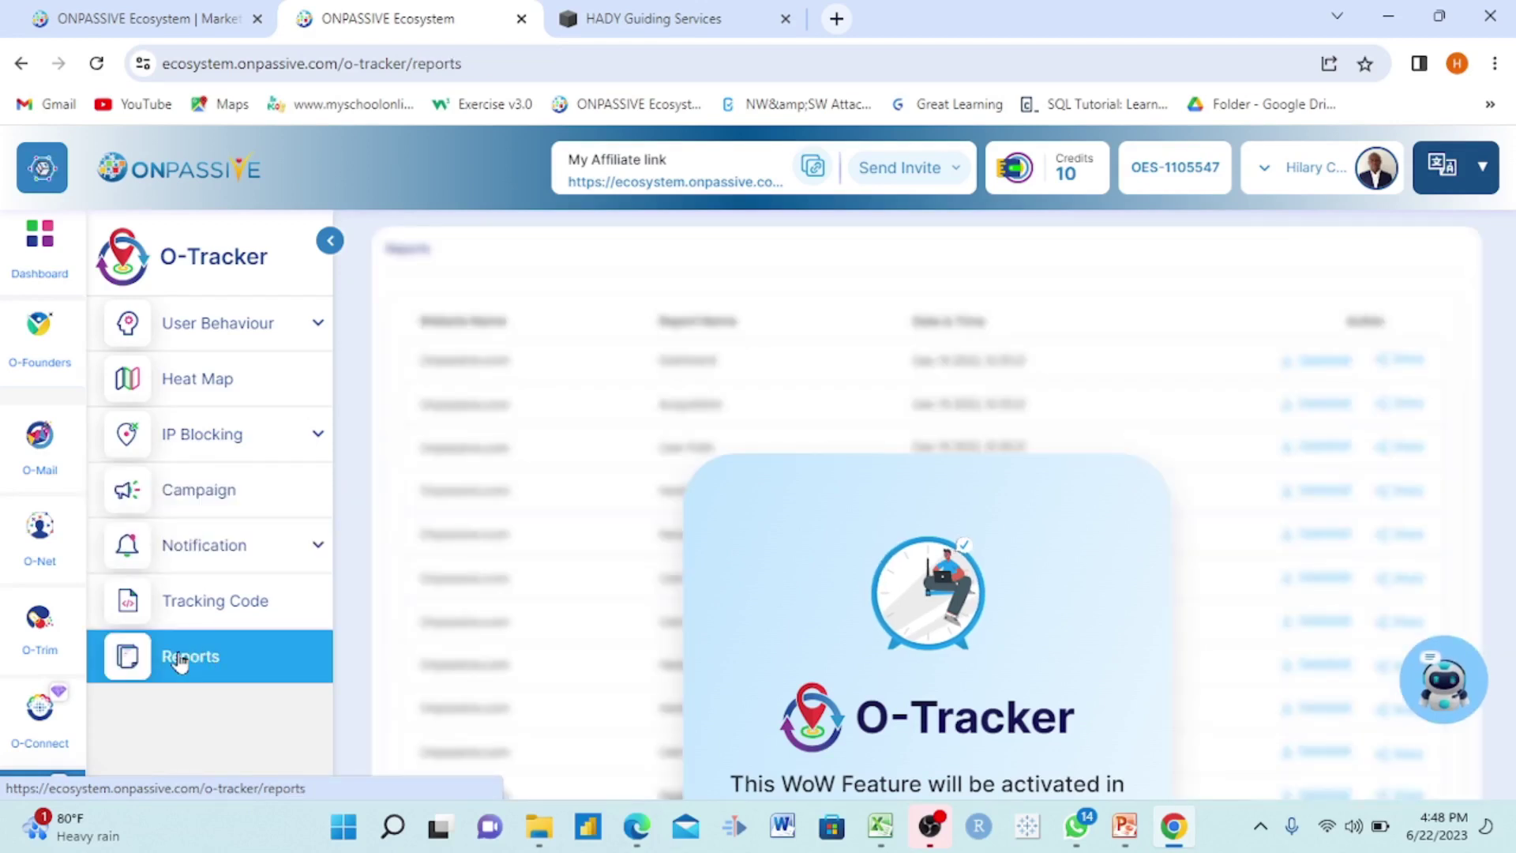
{"action": "scroll", "coordinate": [687, 603], "scroll_direction": "down", "scroll_amount": 2}
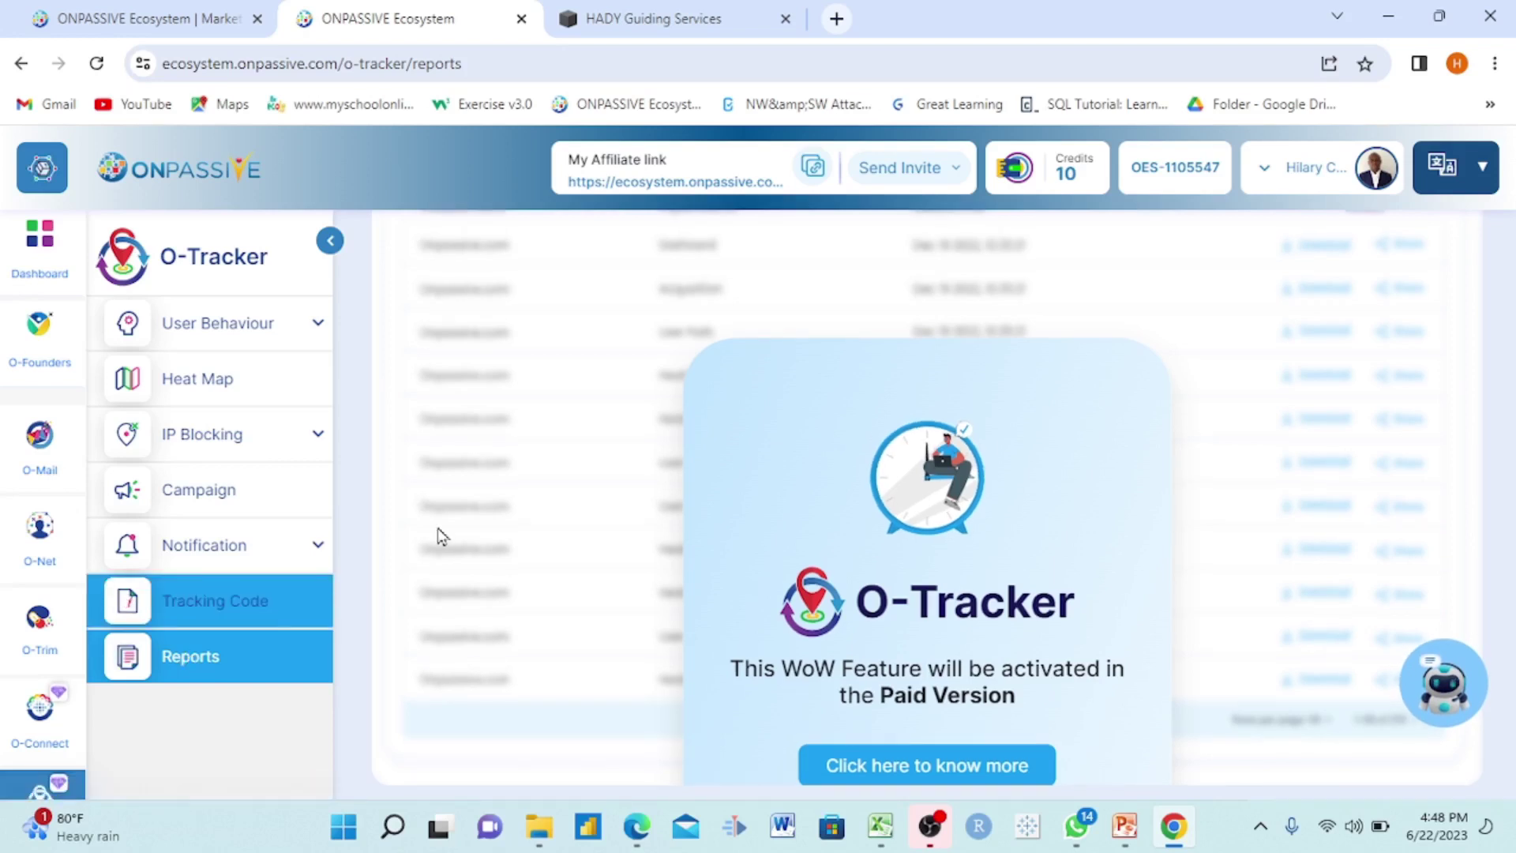
{"action": "scroll", "coordinate": [441, 537], "scroll_direction": "up", "scroll_amount": 2}
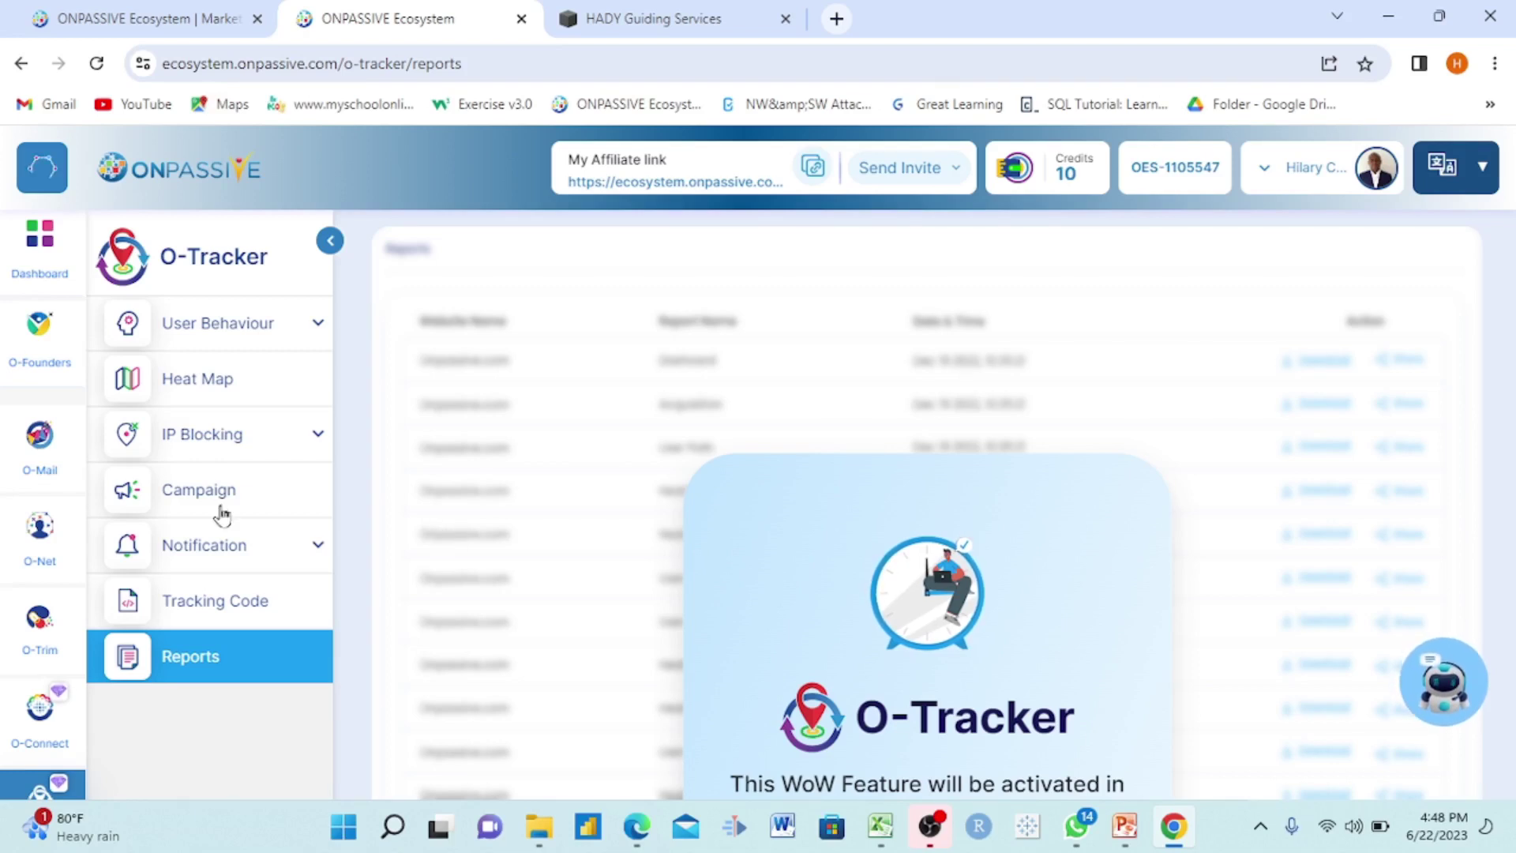
{"action": "left_click", "coordinate": [281, 391]}
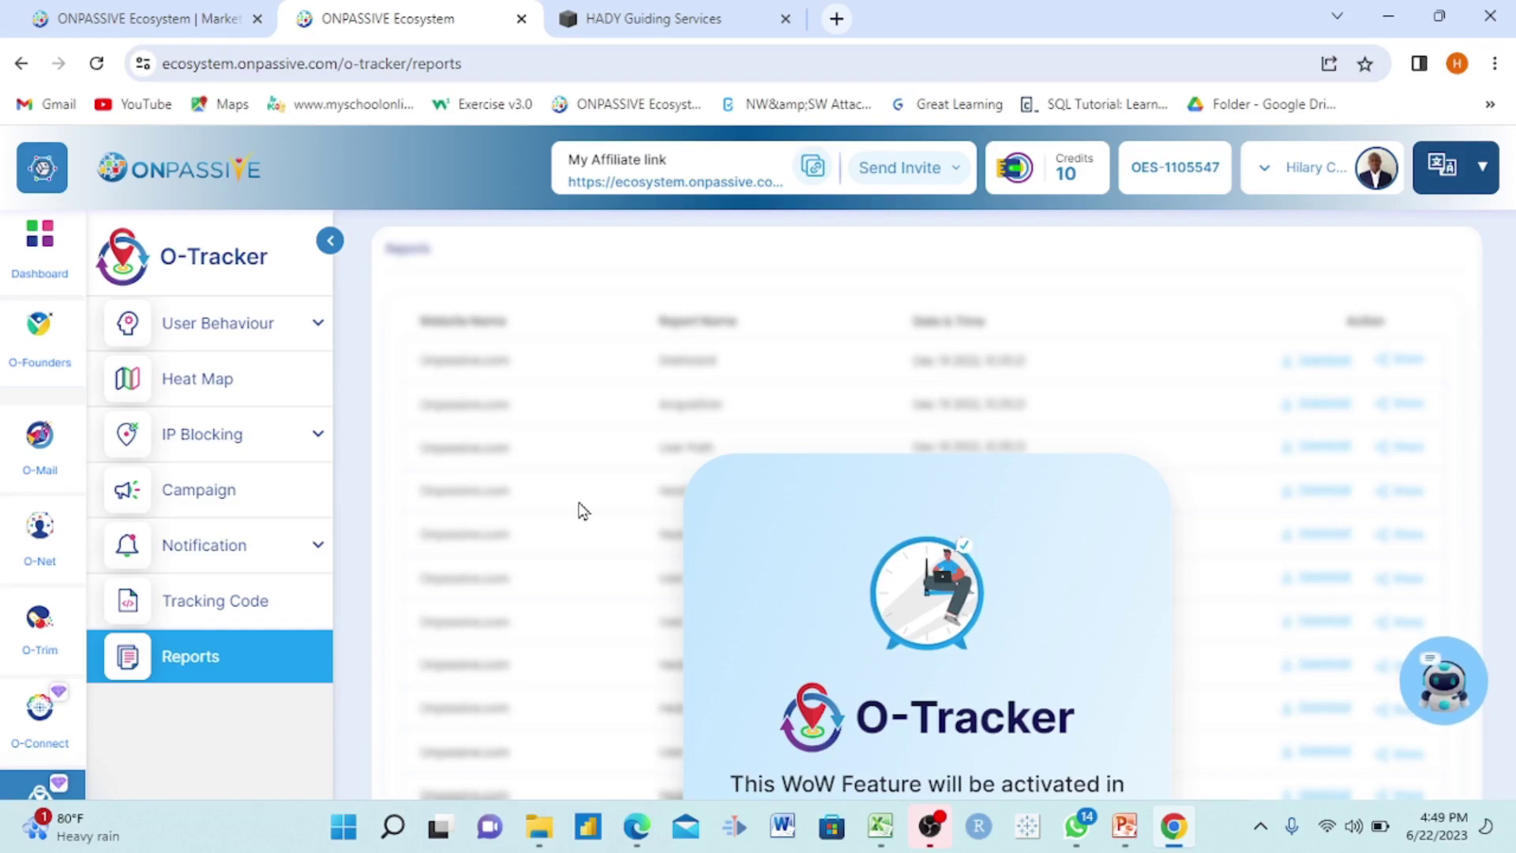
{"action": "scroll", "coordinate": [581, 505], "scroll_direction": "down", "scroll_amount": 2}
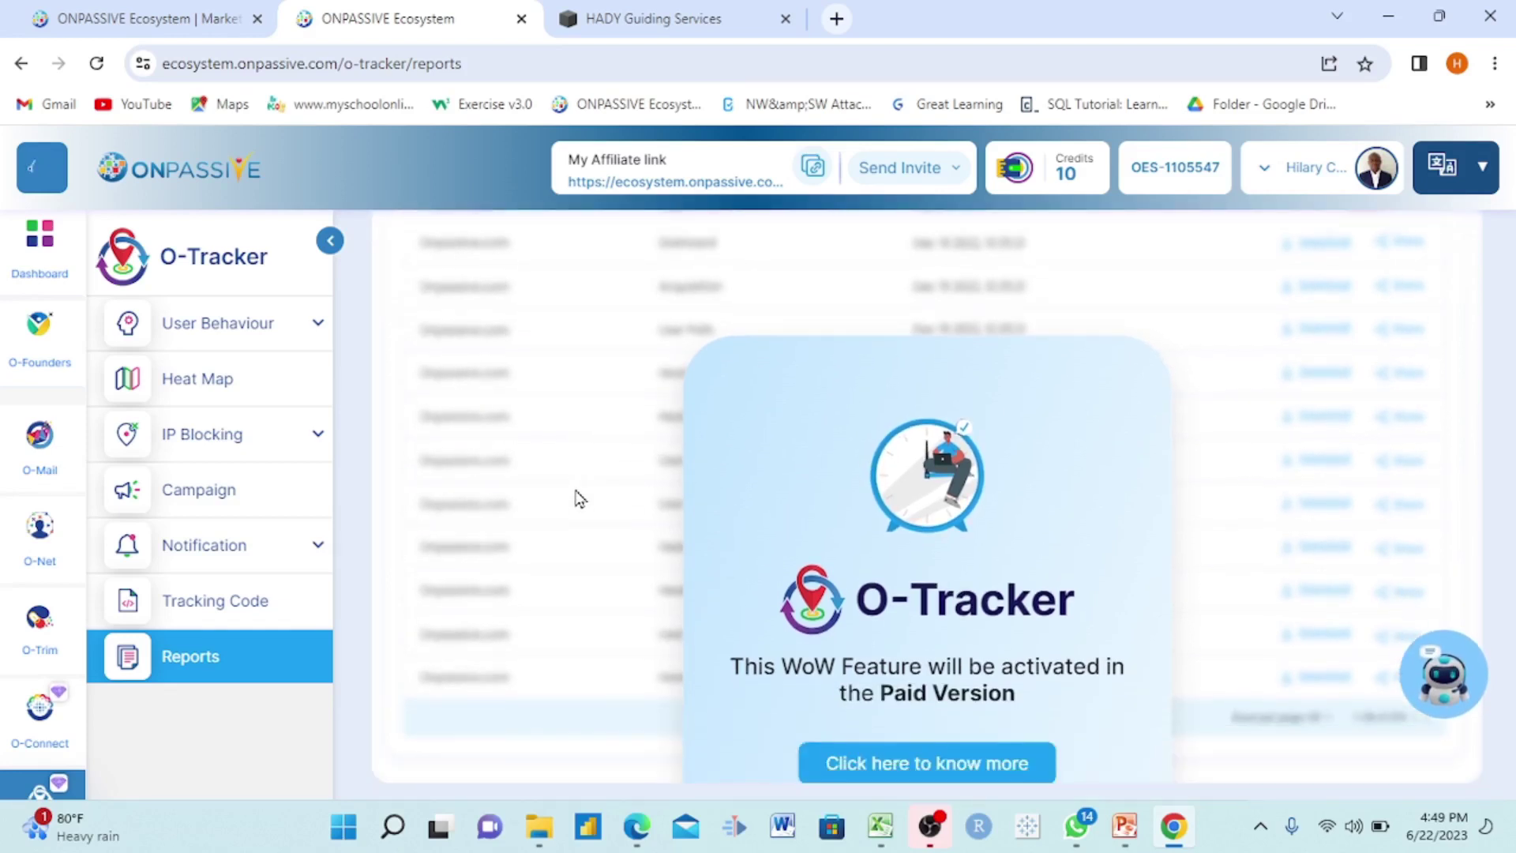
{"action": "scroll", "coordinate": [581, 499], "scroll_direction": "up", "scroll_amount": 2}
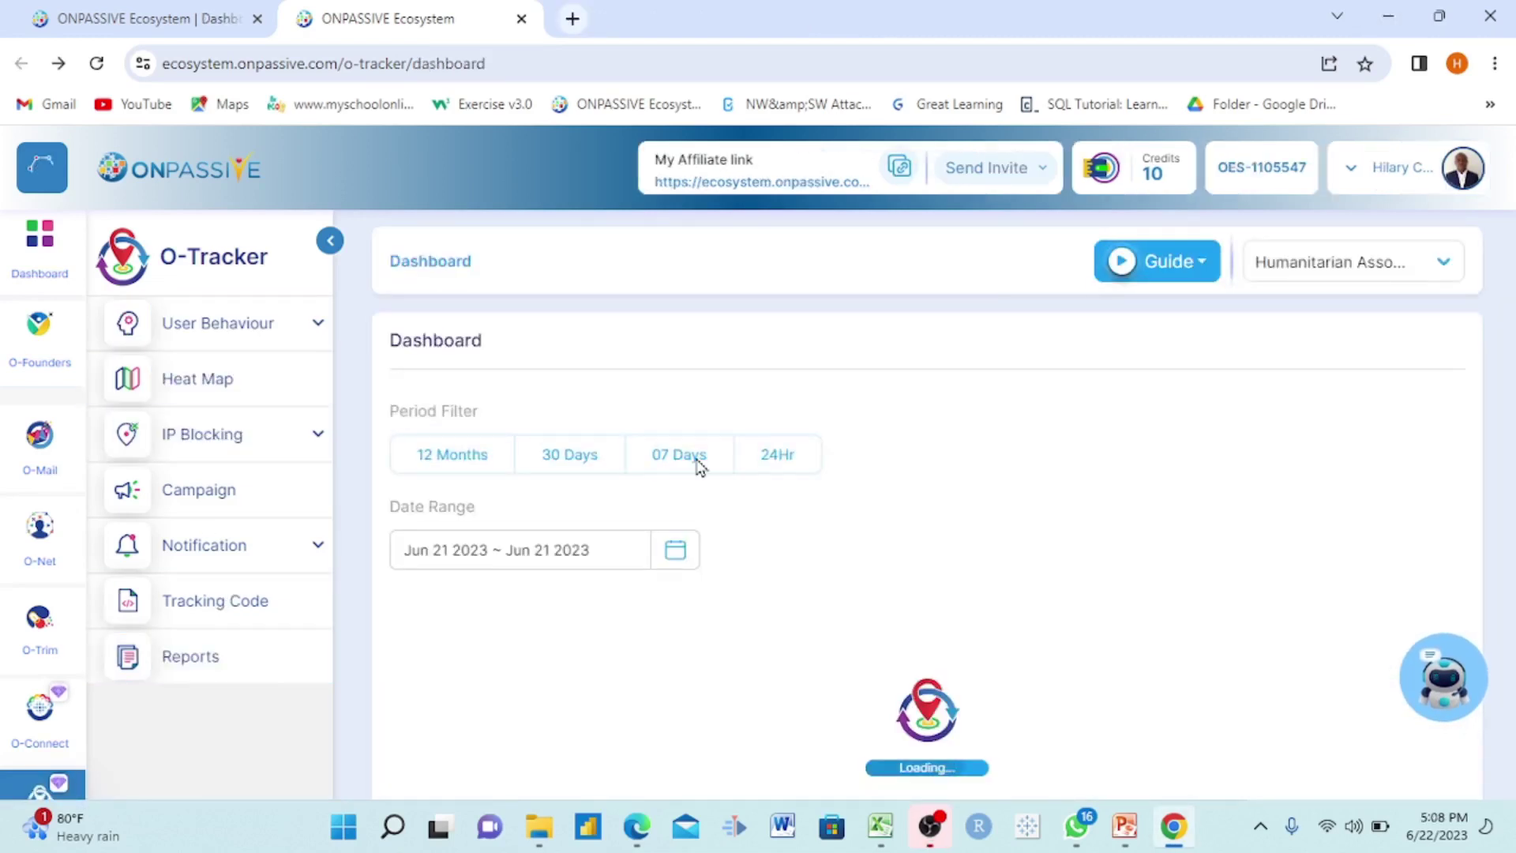
- Check the registered website on the O-Tracker dashboard and view its details on the Tracking Code page
{"action": "left_click", "coordinate": [697, 464]}
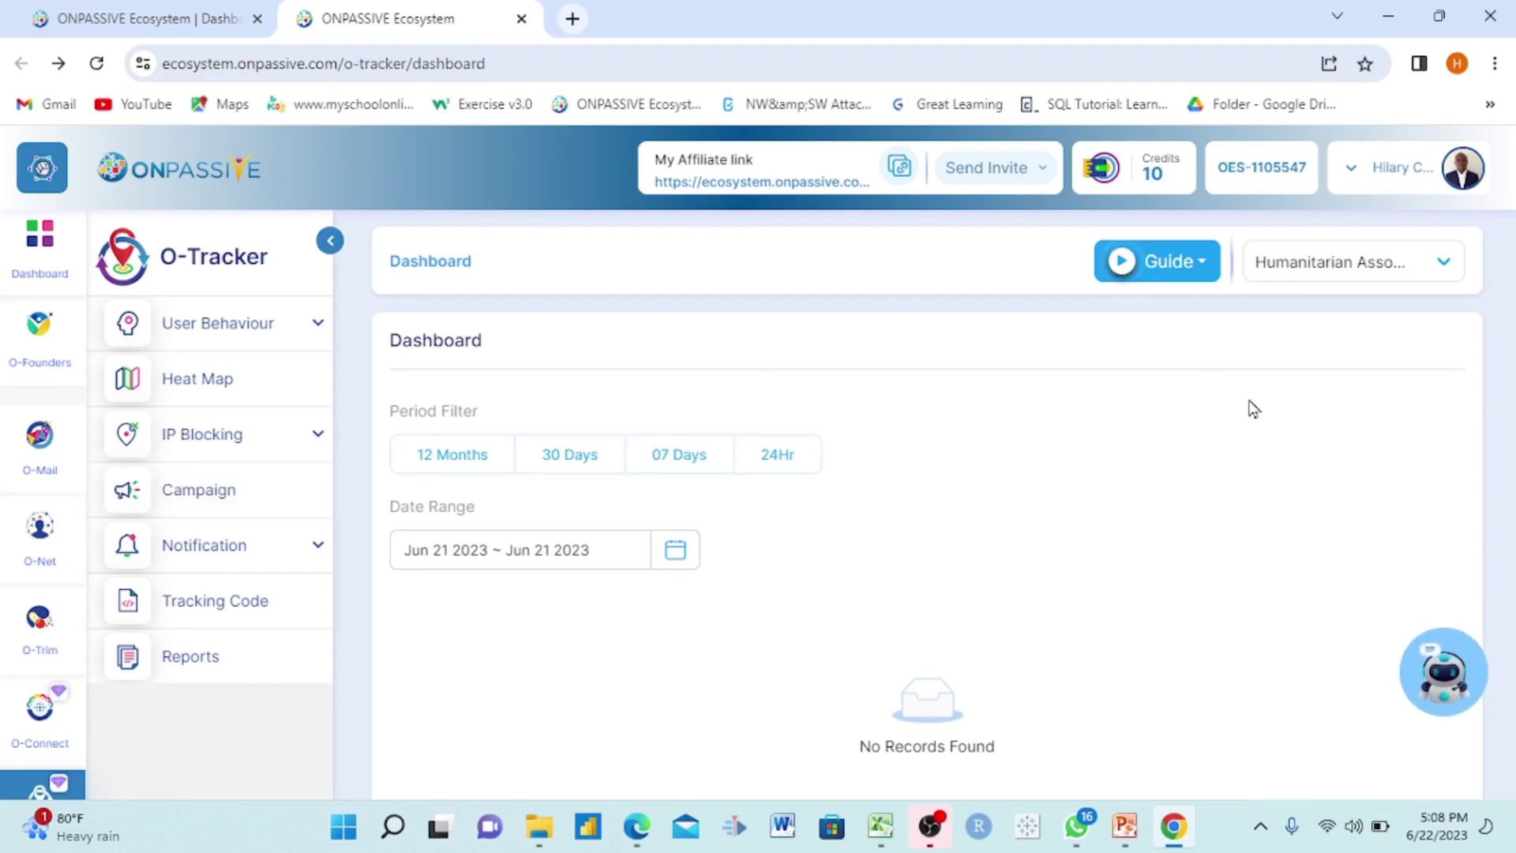
{"action": "left_click", "coordinate": [1442, 268]}
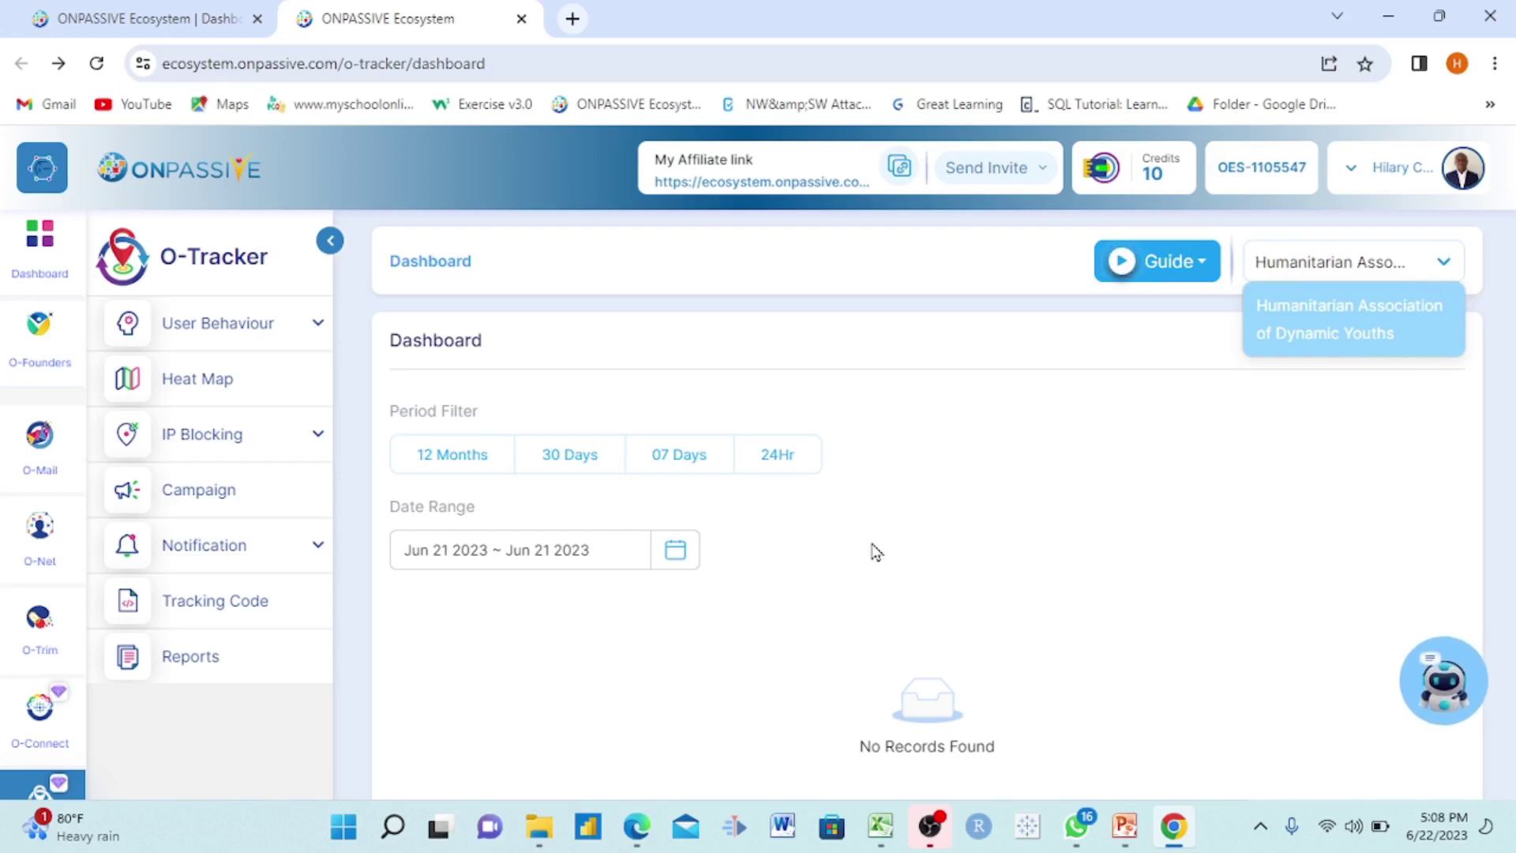
{"action": "left_click", "coordinate": [216, 610]}
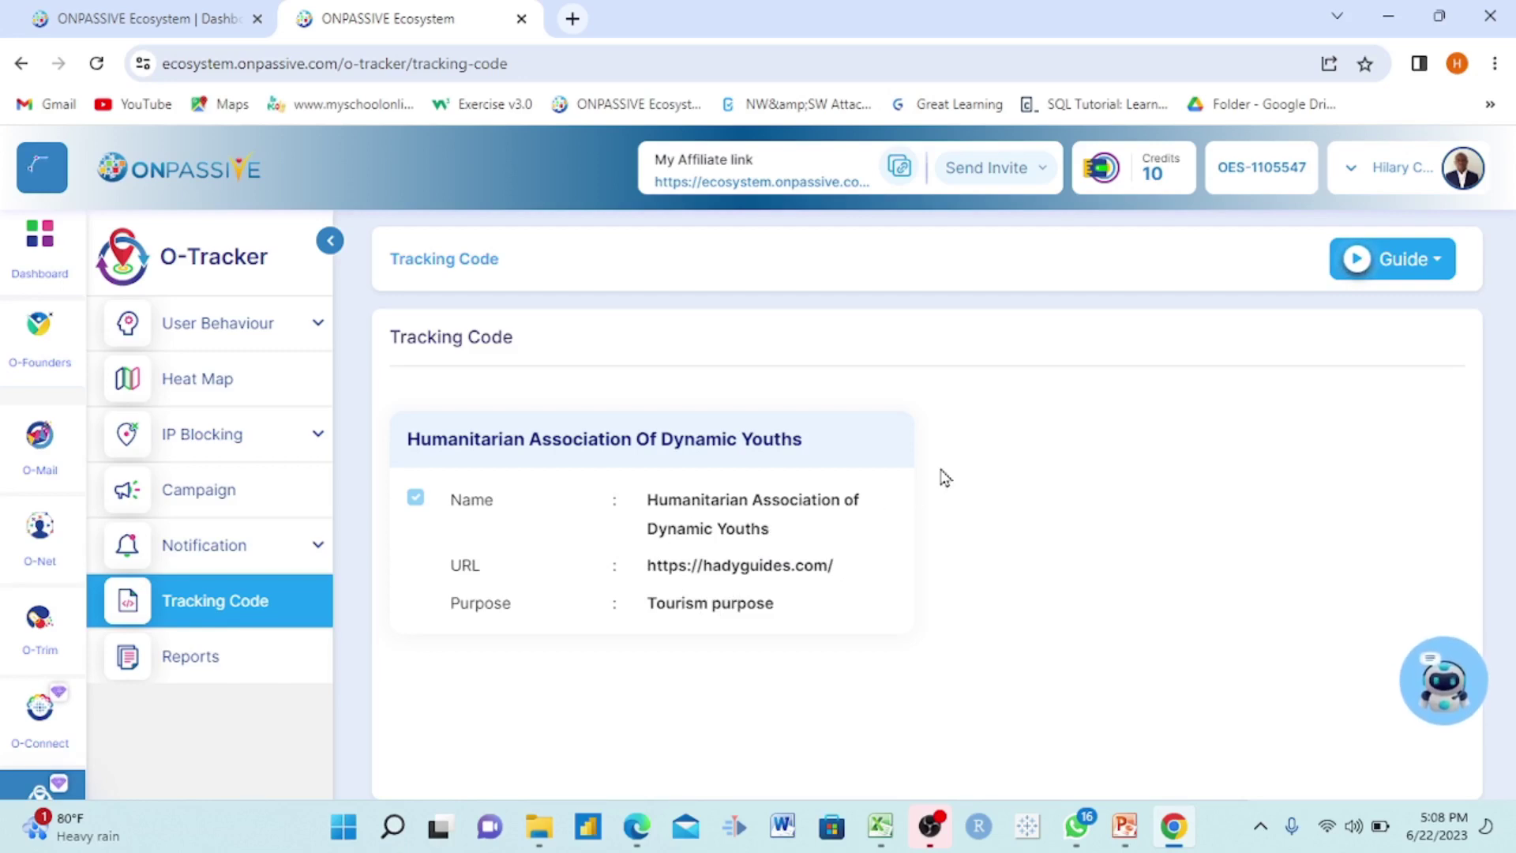
{"action": "left_click", "coordinate": [269, 400]}
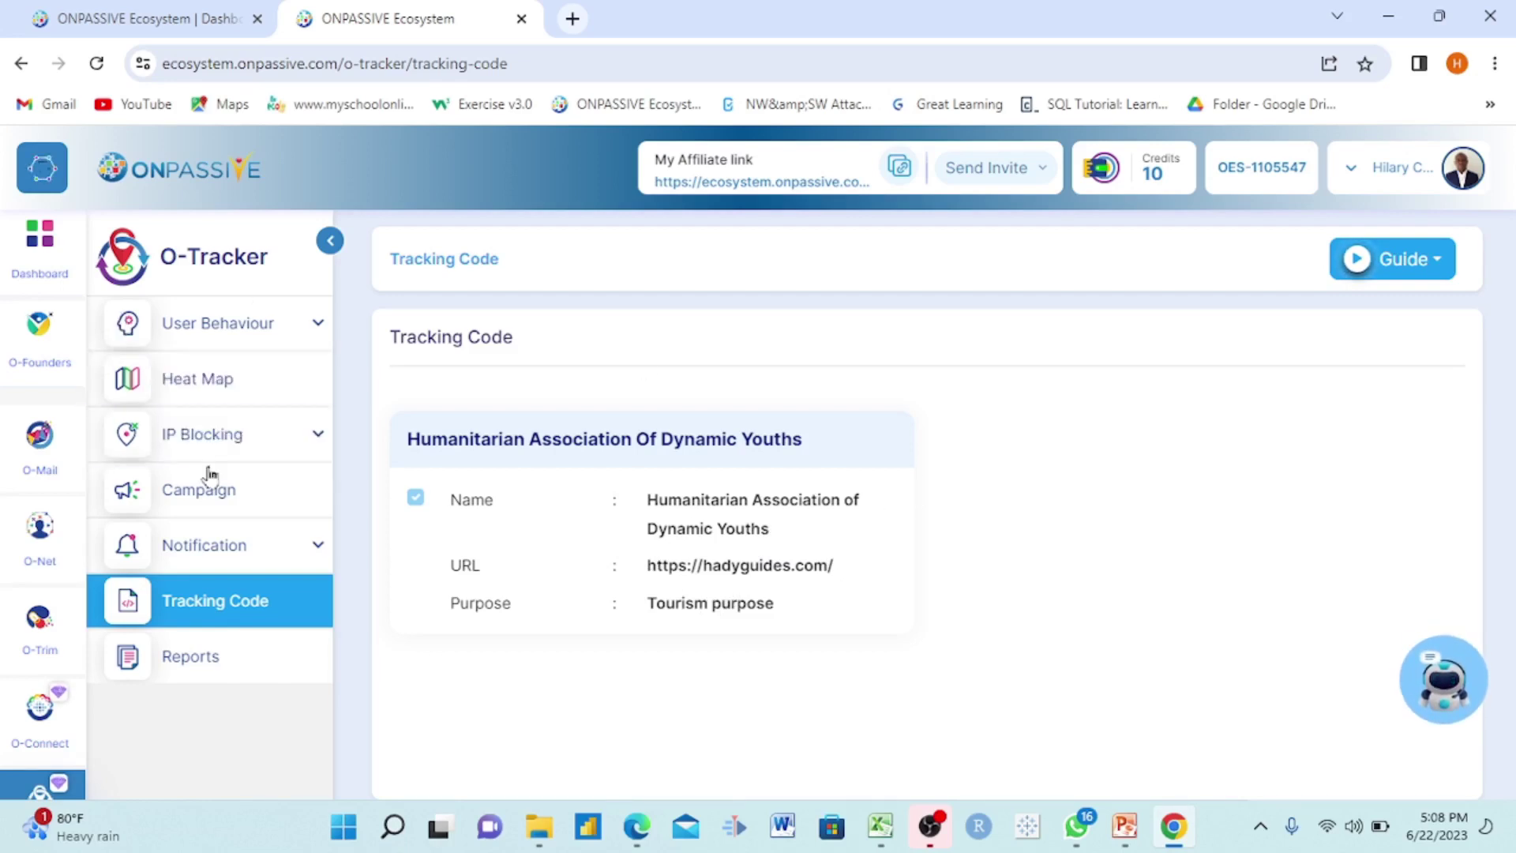